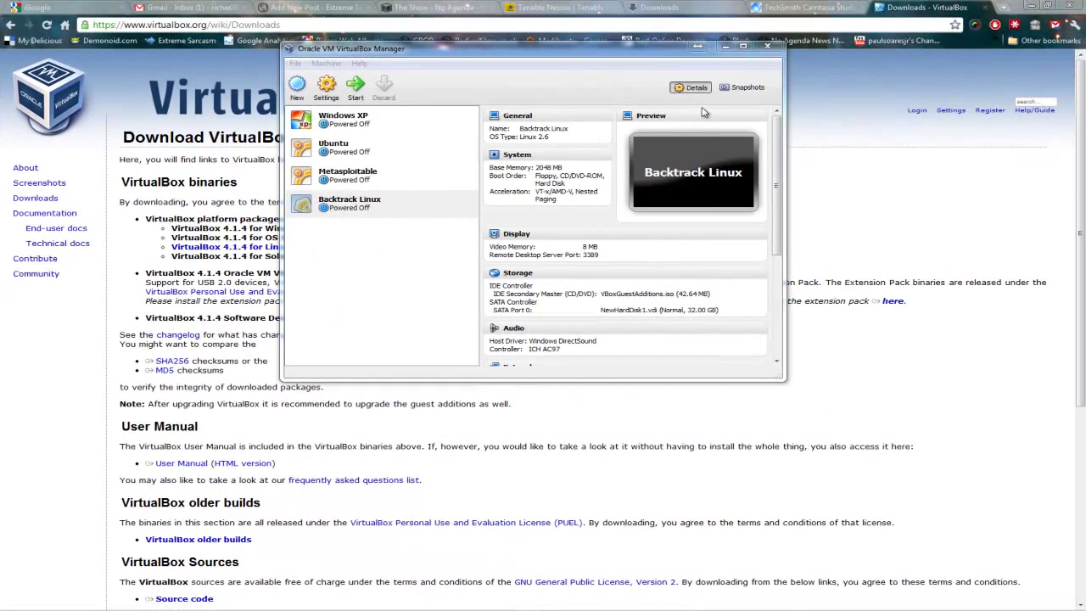
Step: Bring VirtualBox Manager forward and select the Backtrack Linux VM (2048 MB memory, 32 GB disk)
left_click(627, 582)
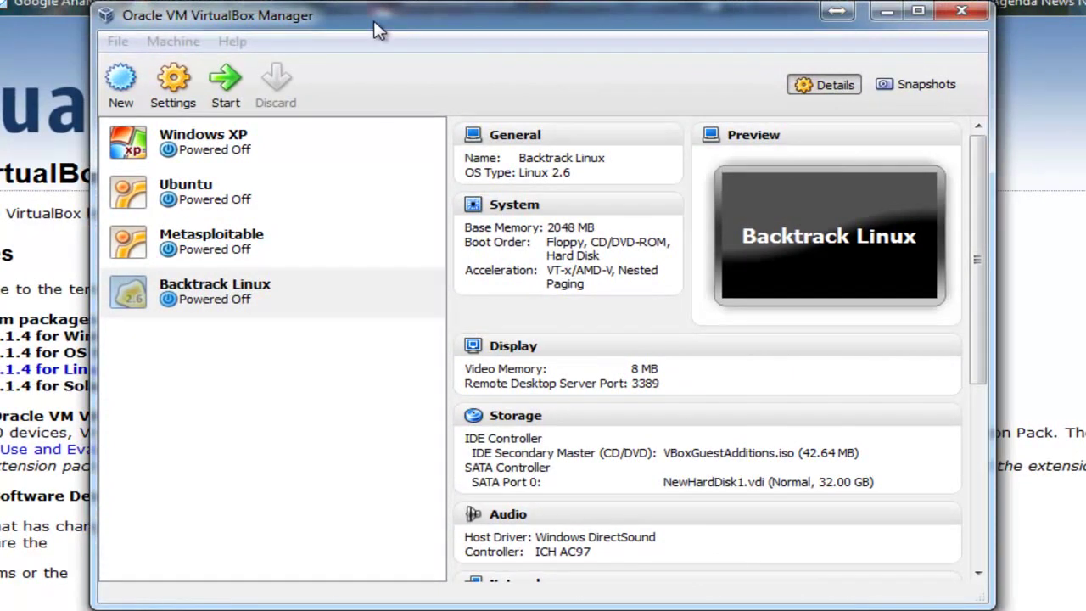
left_click(379, 30)
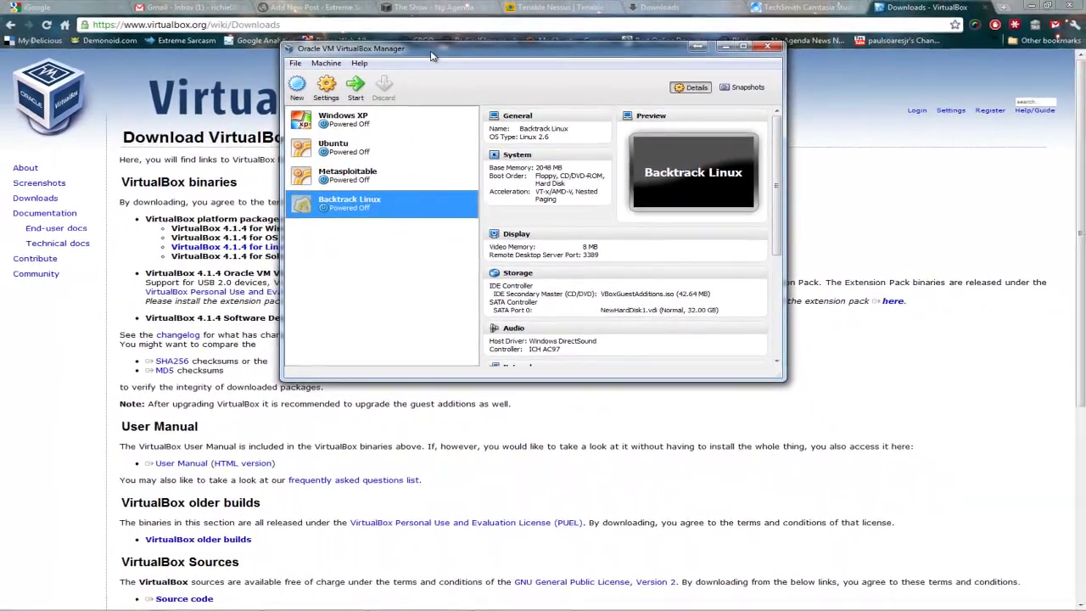
Step: Boot the Backtrack Linux VM to the bt login prompt, viewing the Devices menu meanwhile
double_click(422, 47)
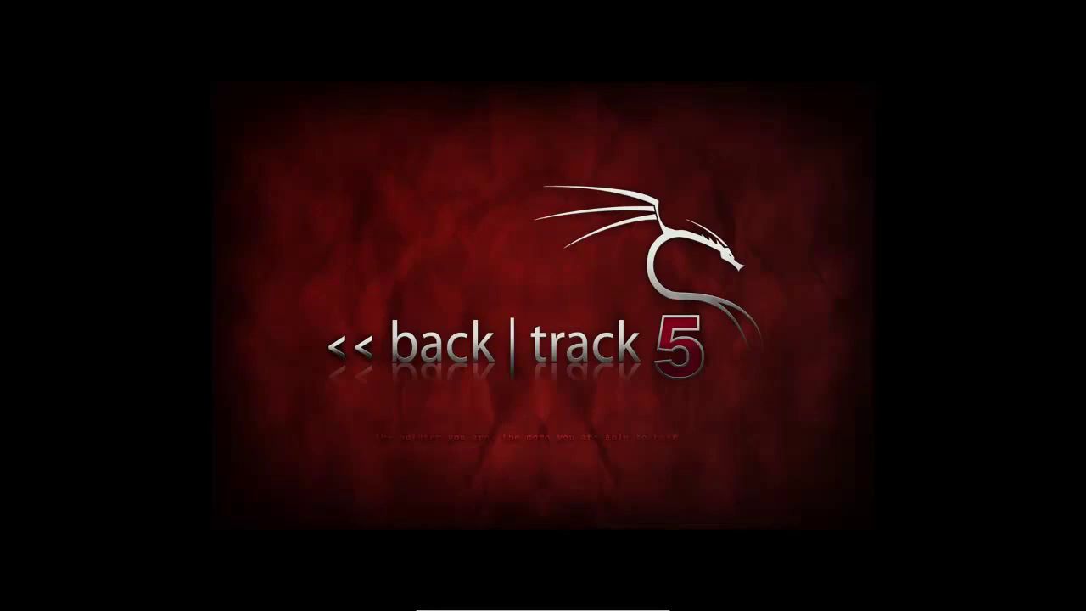
mouse_move(553, 606)
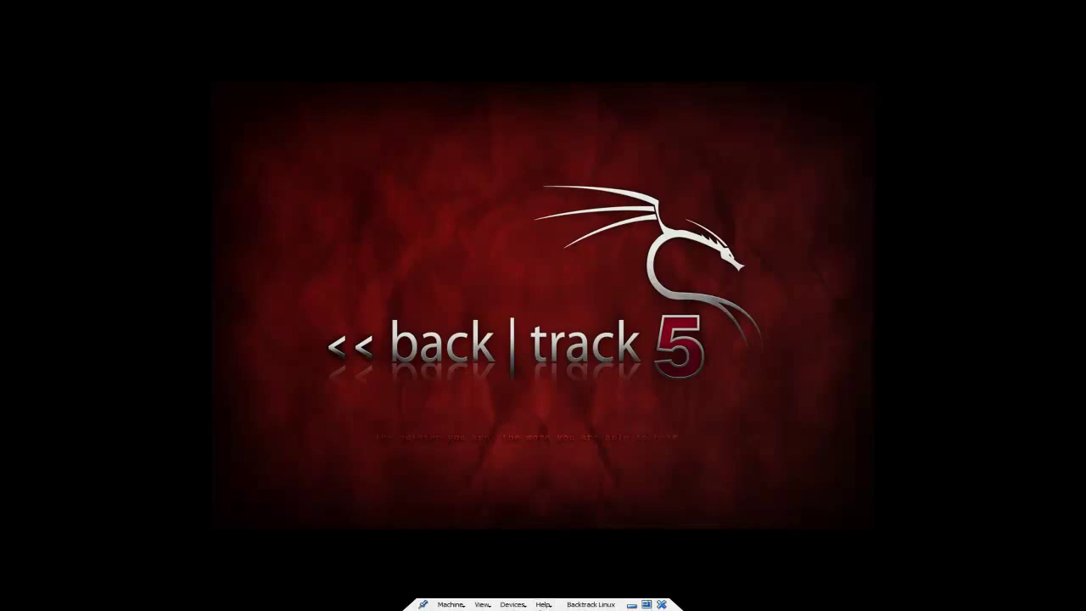
left_click(514, 605)
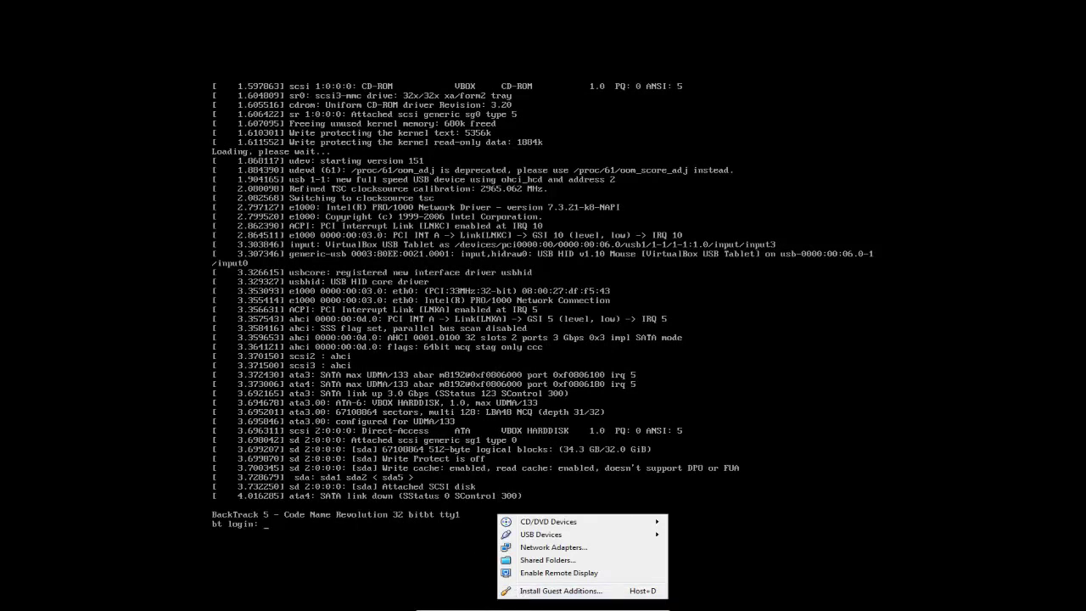
Step: Log in as root with the default password and run startx to launch the GNOME desktop
key("Escape")
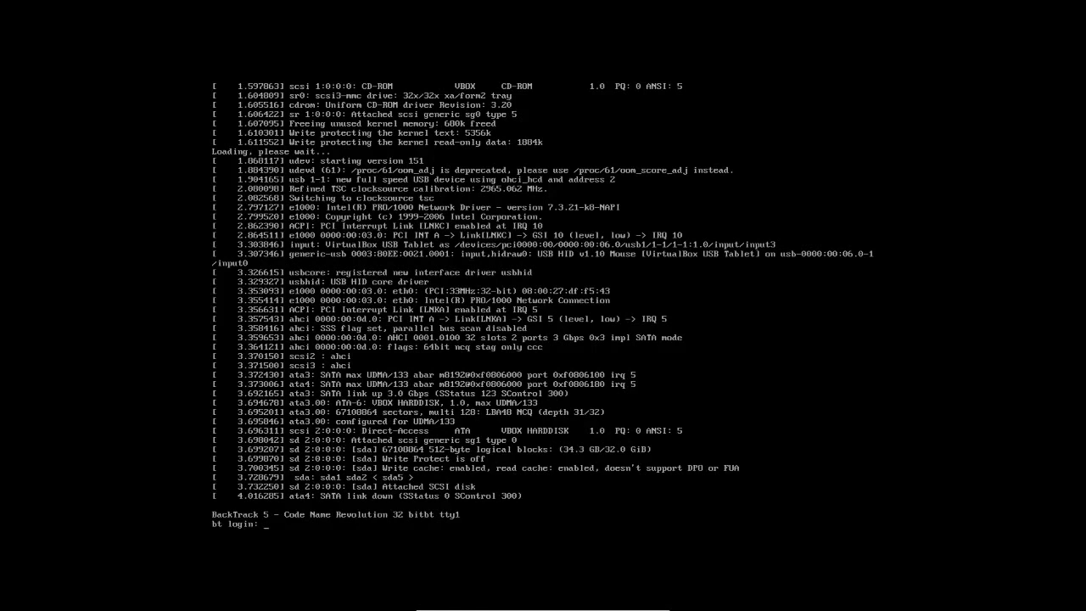
type("root")
key("Return")
type("toor")
key("Return")
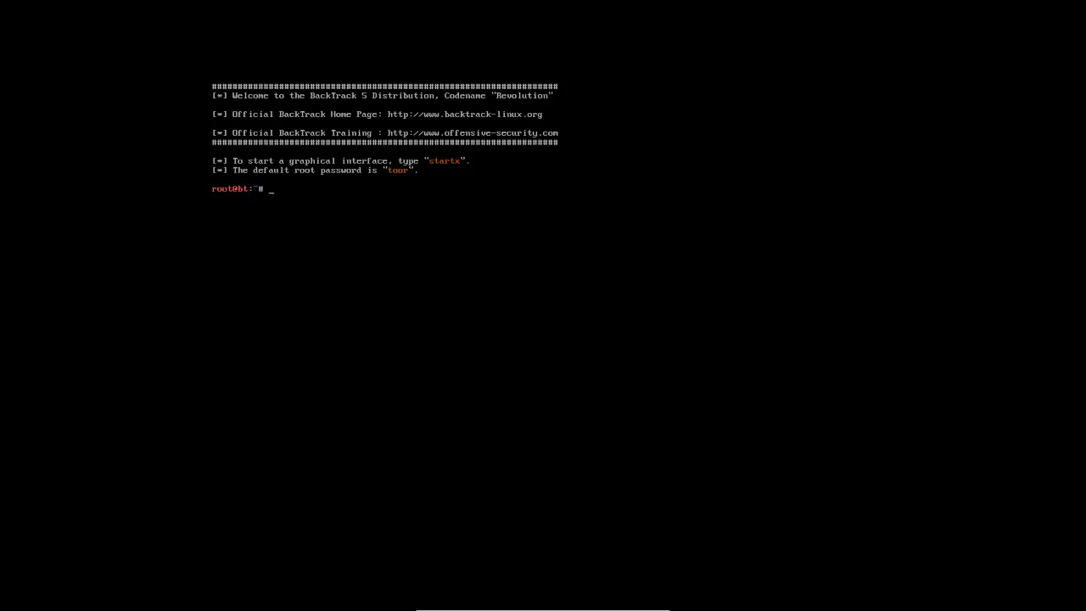
type("startx")
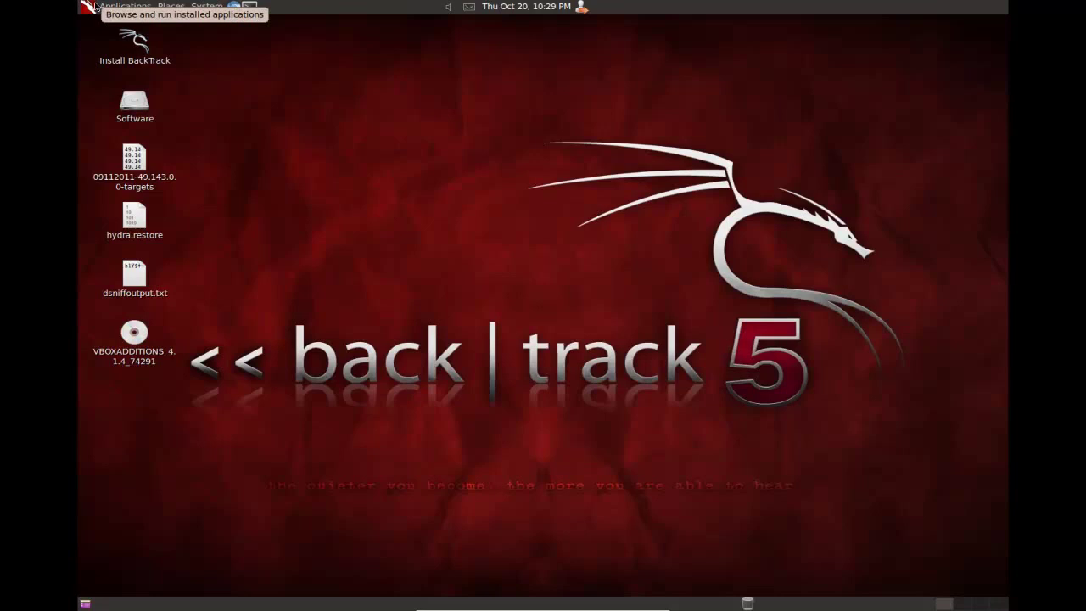
Step: Browse Applications > BackTrack > Information Gathering > Network Analysis > Network Scanners
left_click(95, 6)
mouse_move(94, 21)
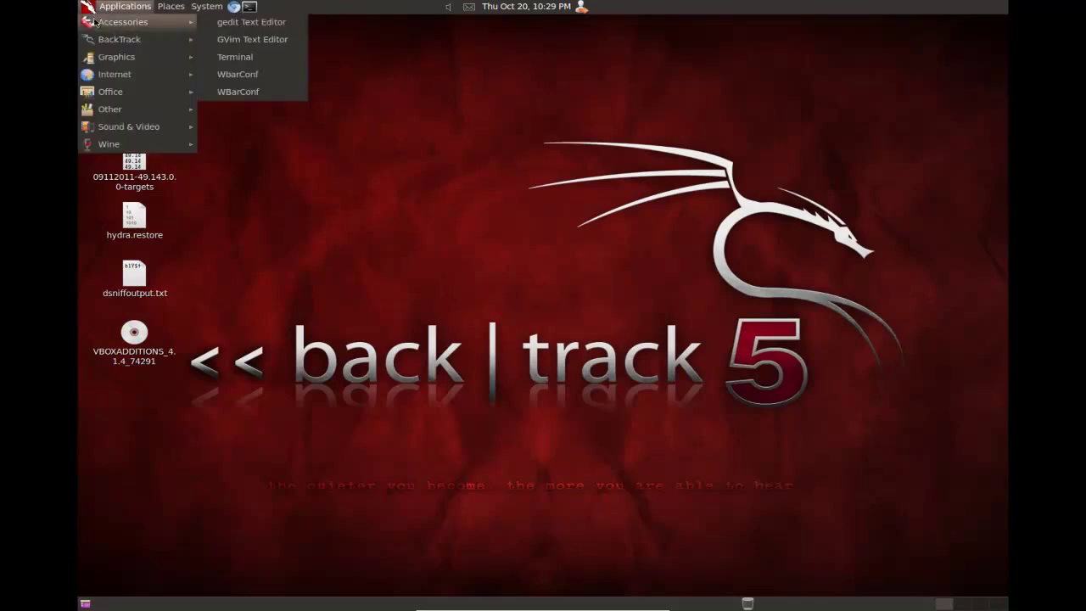
mouse_move(100, 44)
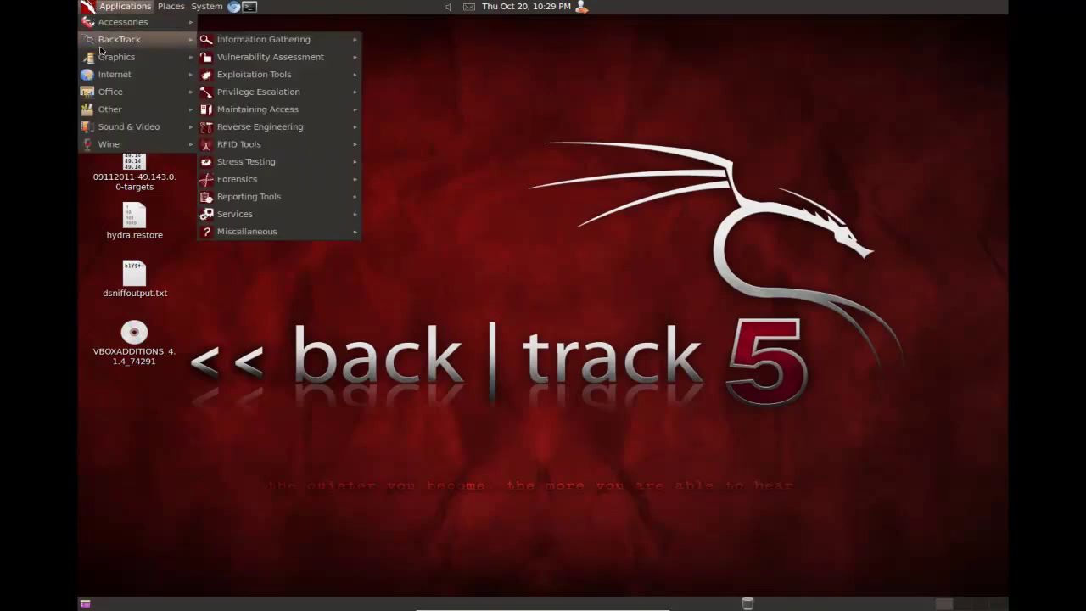
mouse_move(308, 43)
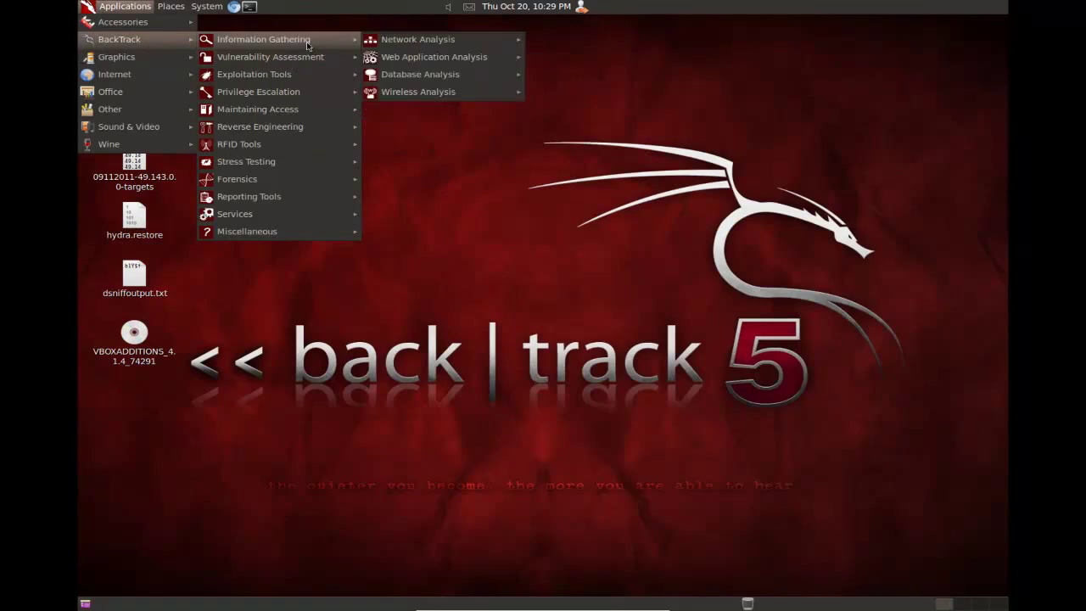
mouse_move(441, 42)
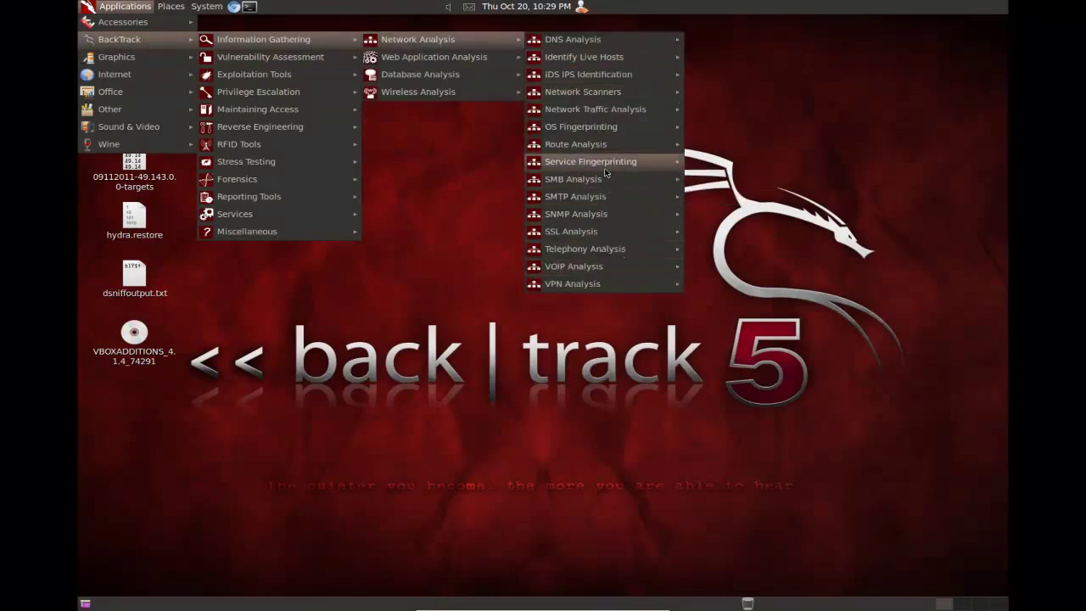
mouse_move(604, 116)
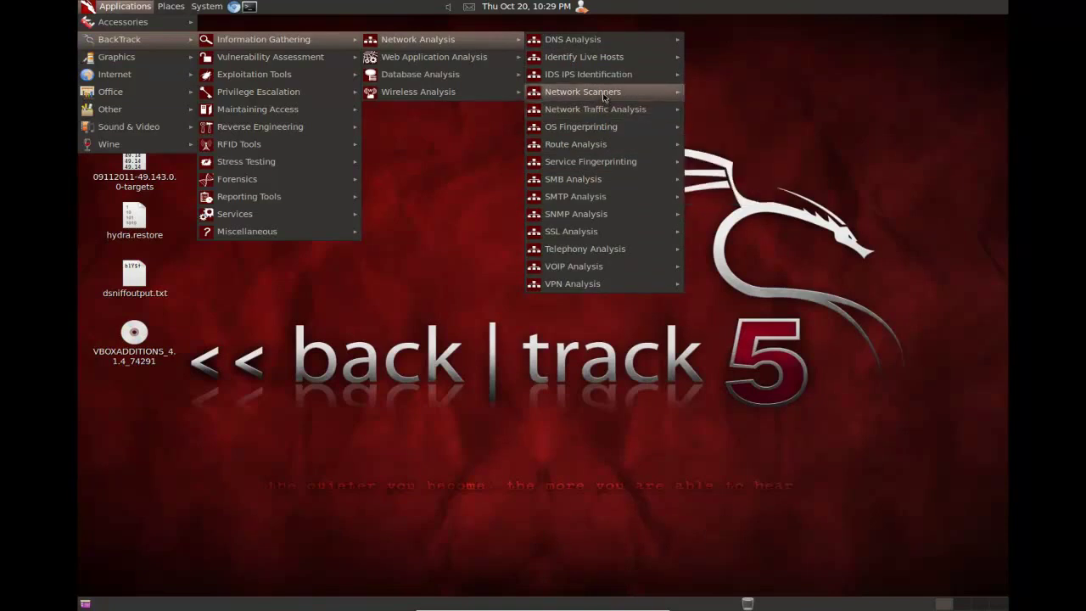
mouse_move(603, 95)
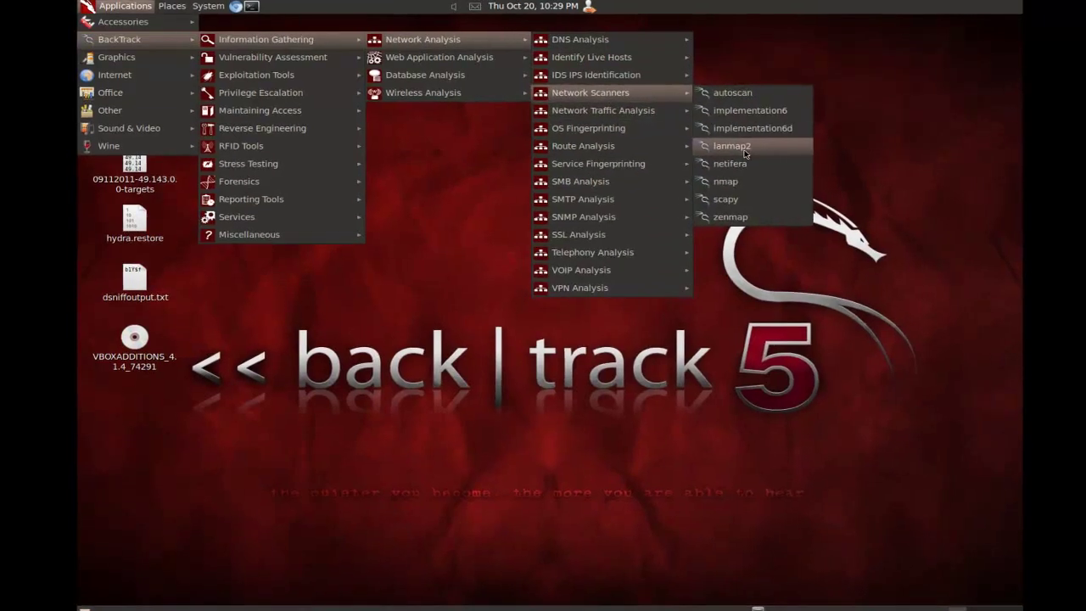
Step: Launch lanmap2 from the Network Scanners menu, then bring up the terminal's File menu
left_click(726, 146)
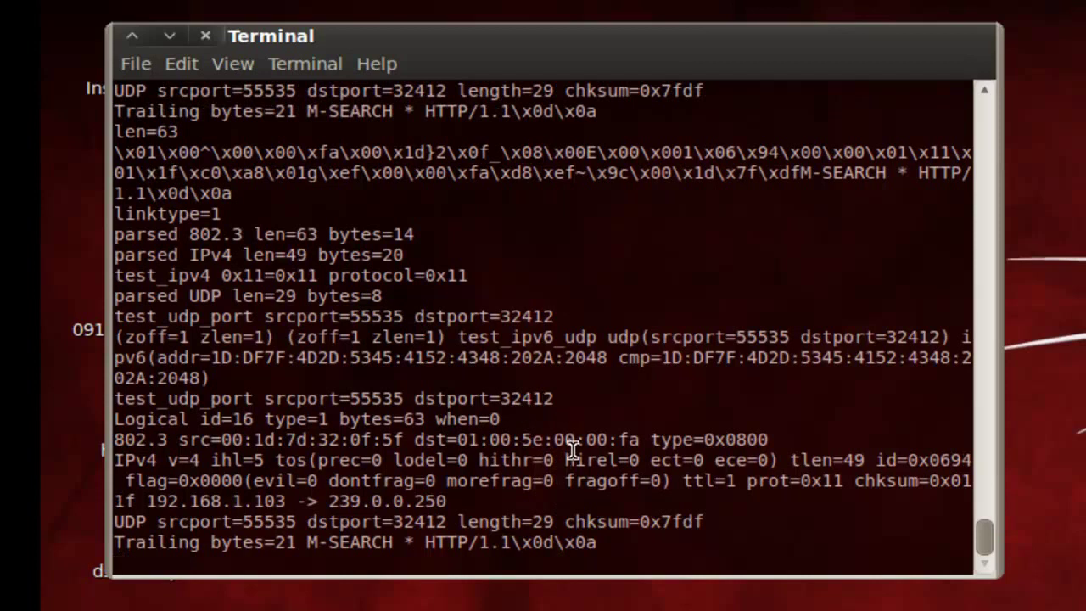
left_click(136, 64)
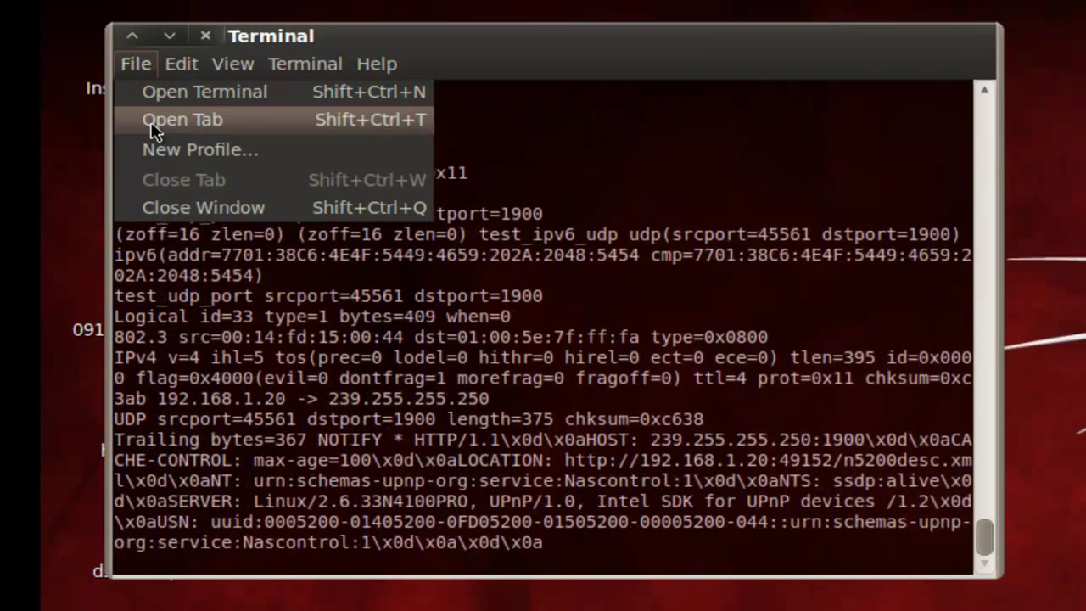
Step: In a new terminal tab, run nmap -vv -A 192.168.1.* against the subnet
left_click(152, 120)
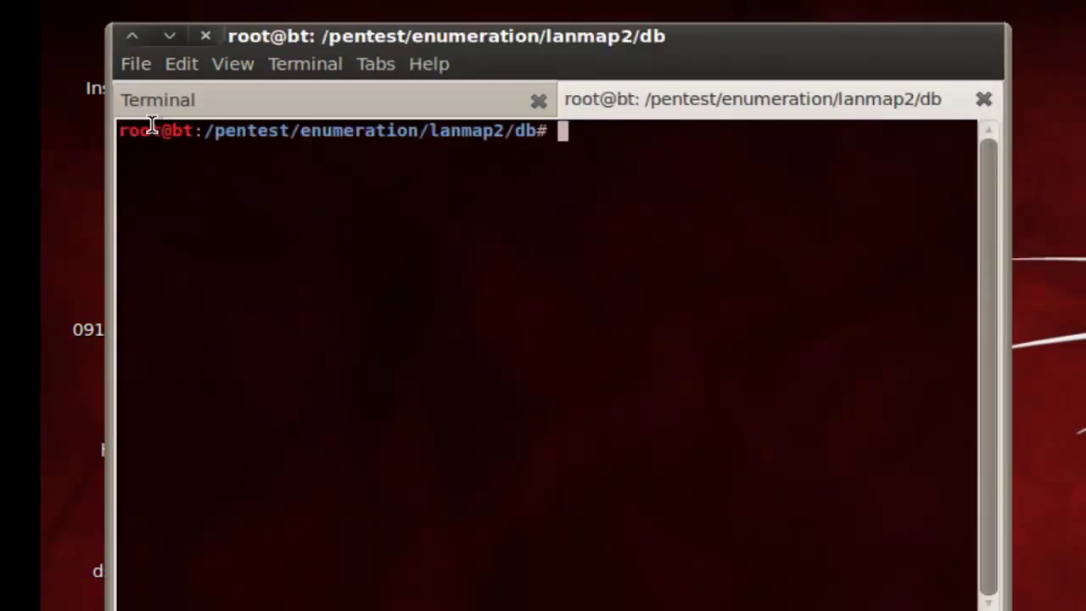
type("nmap -")
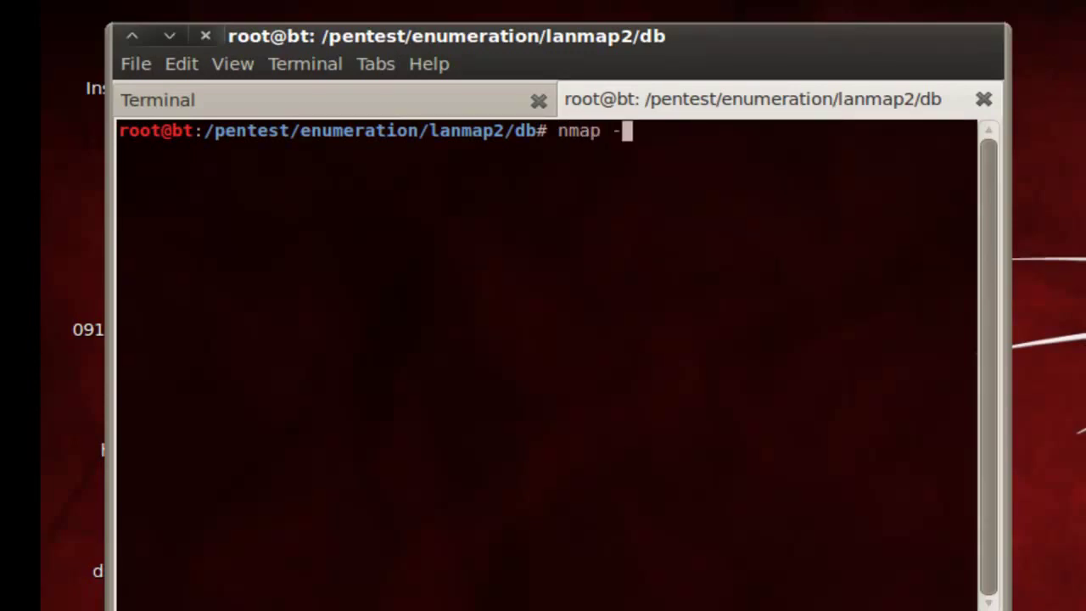
type("vv -")
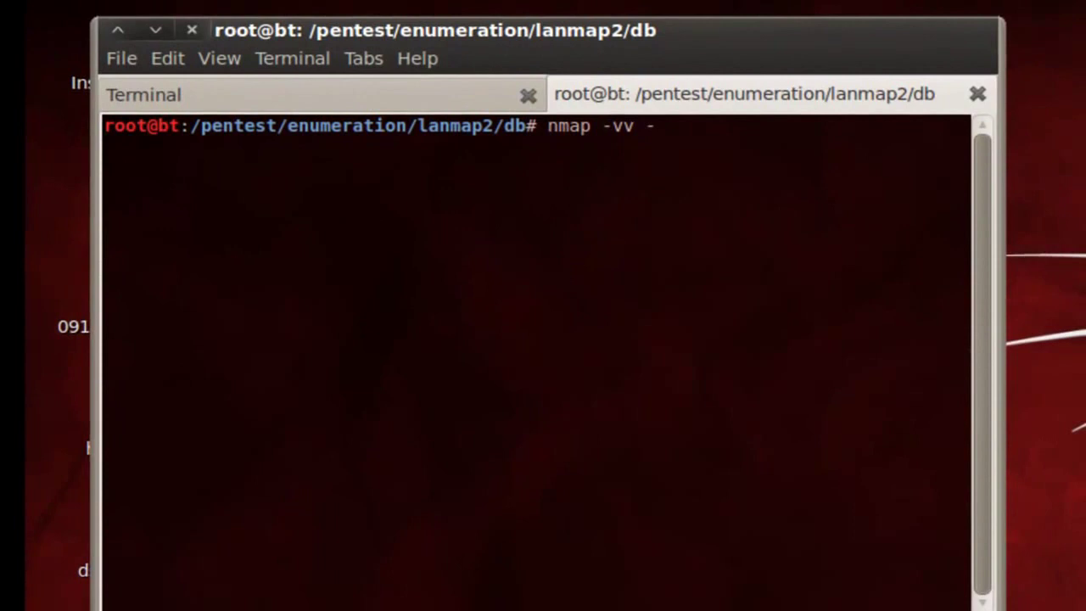
type("A ")
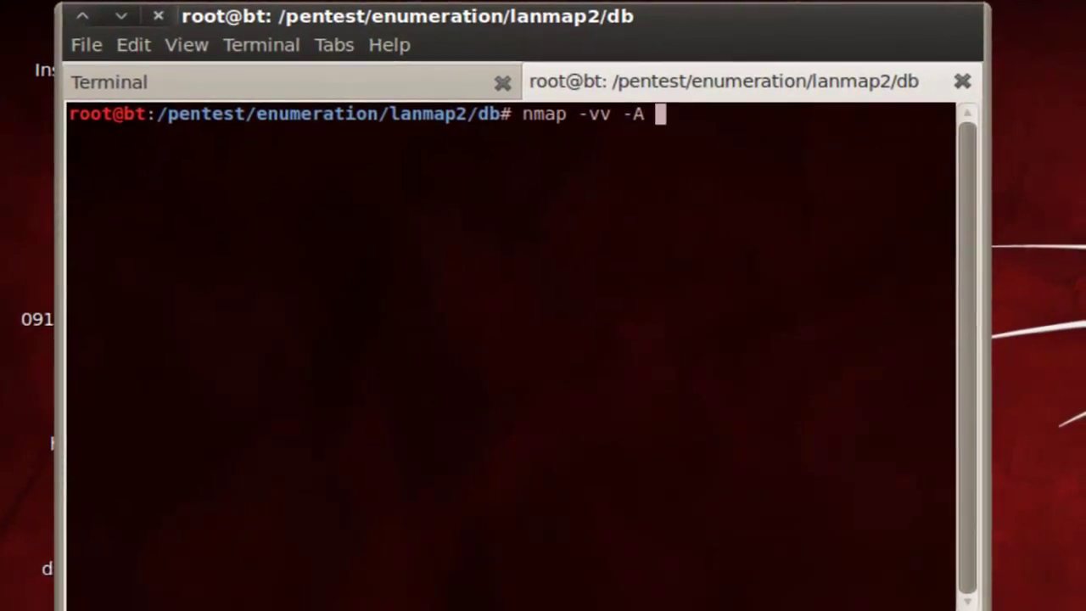
type("192.168")
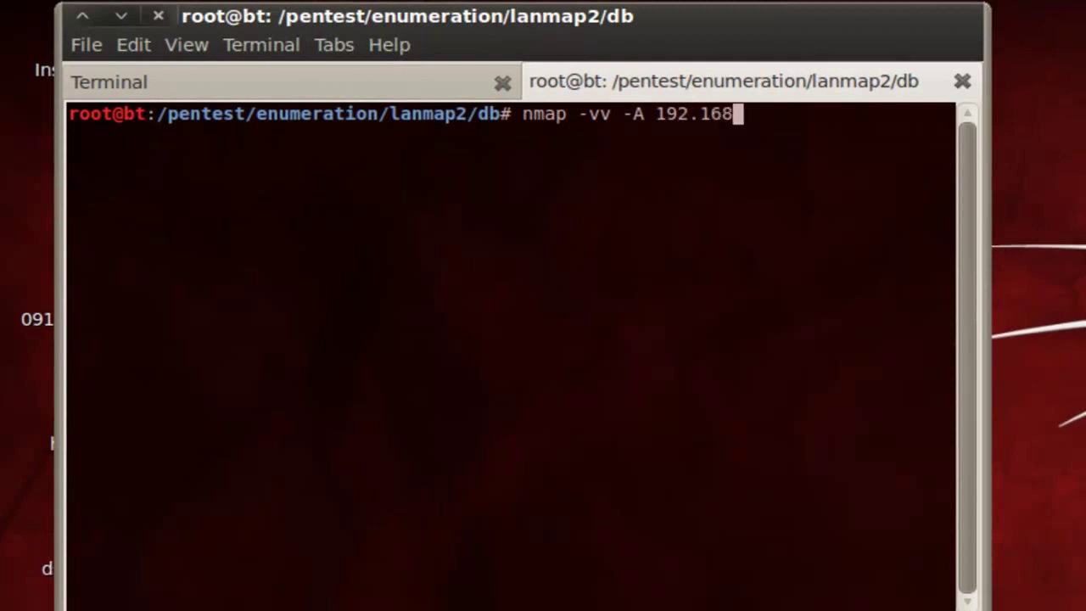
type(".1.*f")
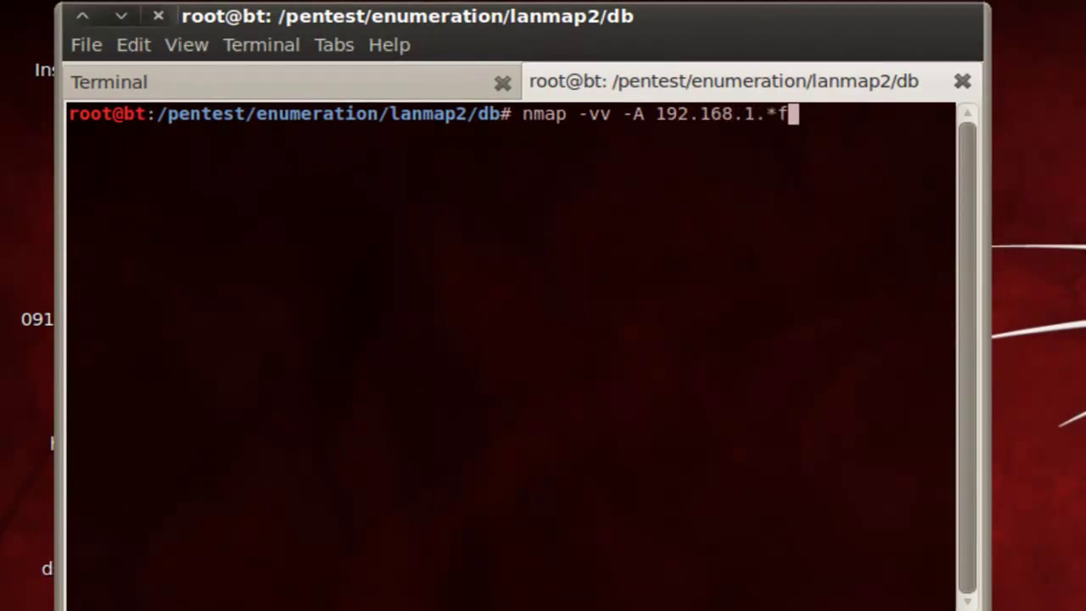
key("BackSpace")
key("Return")
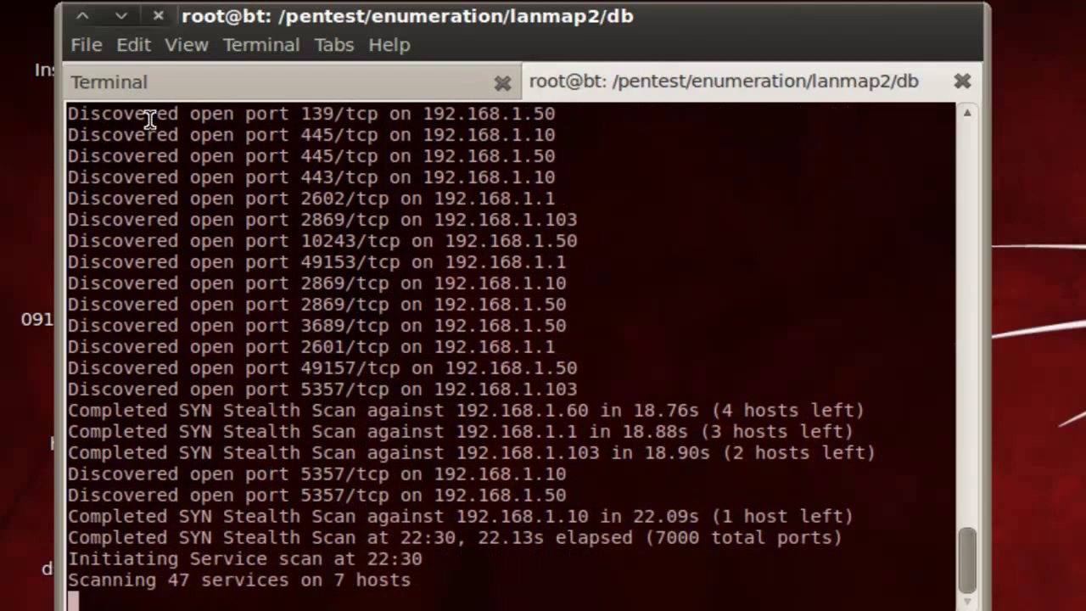
Step: Return to the lanmap2 tab and maximize the terminal window
left_click(142, 83)
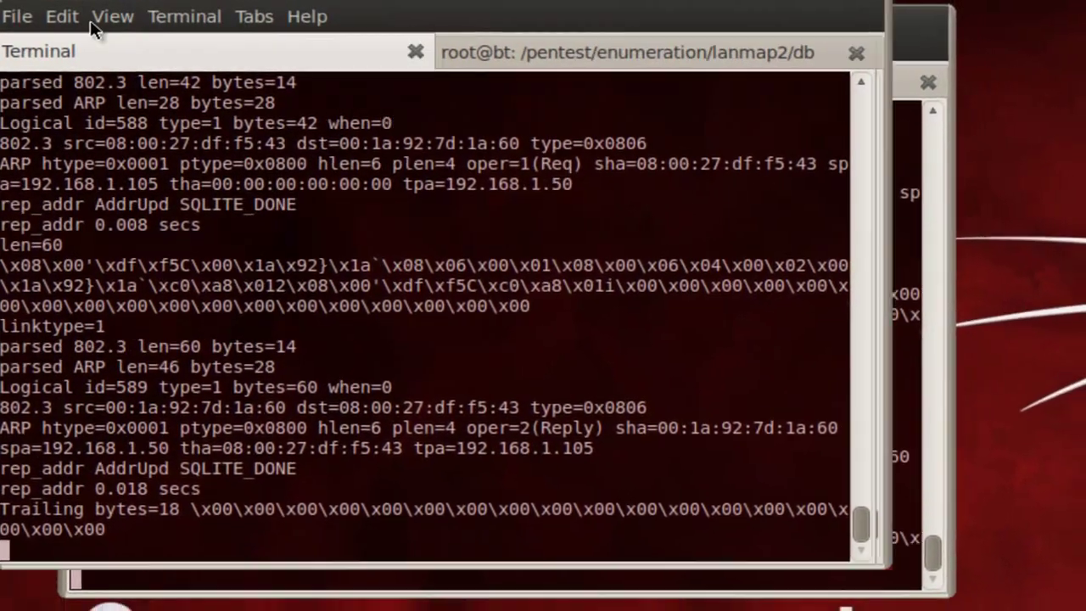
left_click(82, 15)
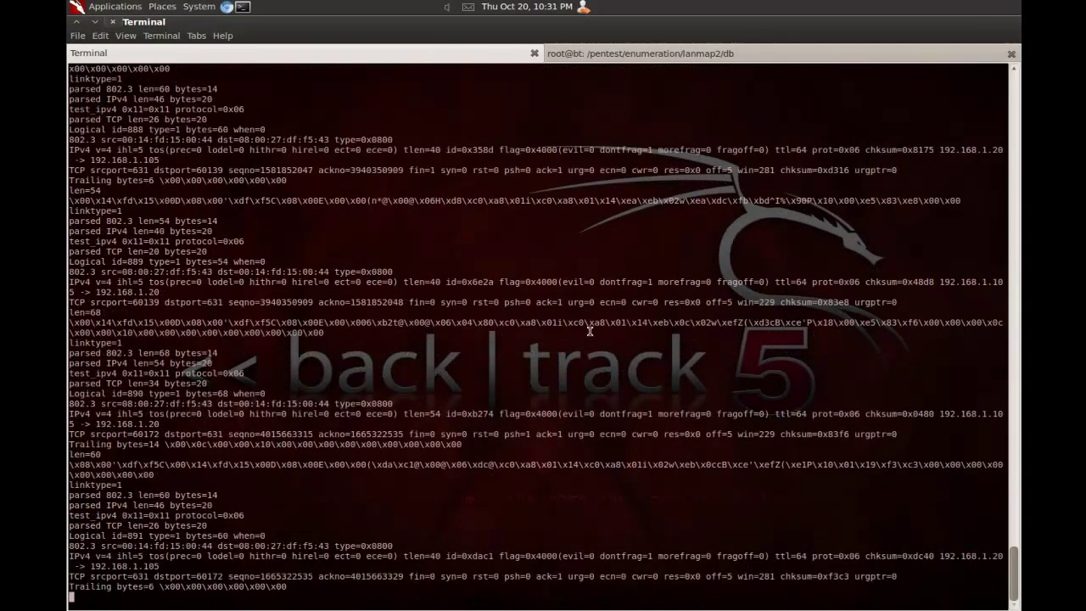
Step: Check nmap progress against the lanmap2 log, dismissing an accidentally opened File menu
left_click(621, 55)
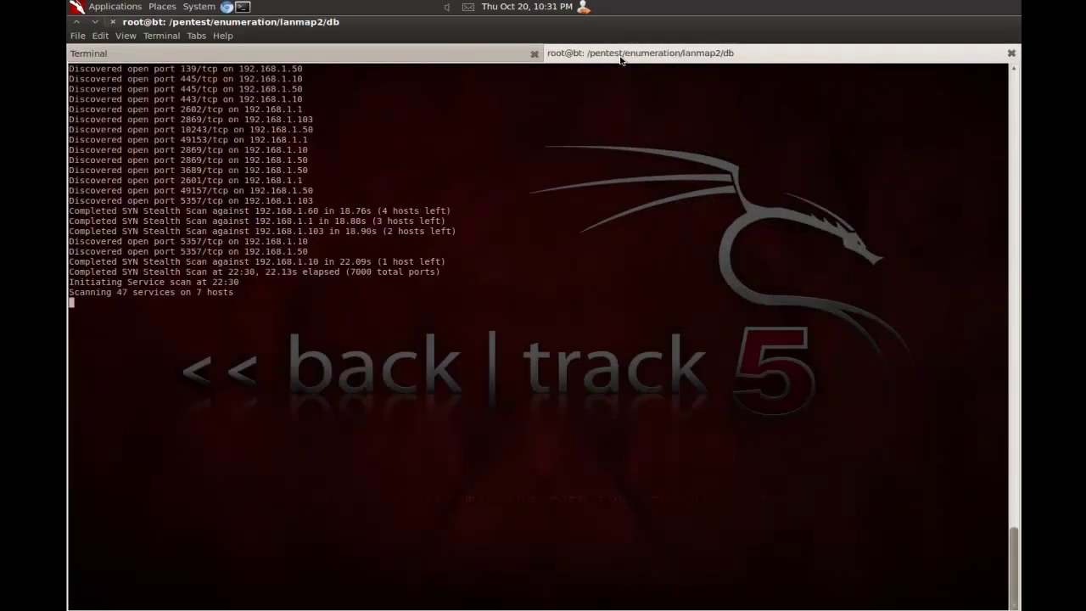
left_click(417, 58)
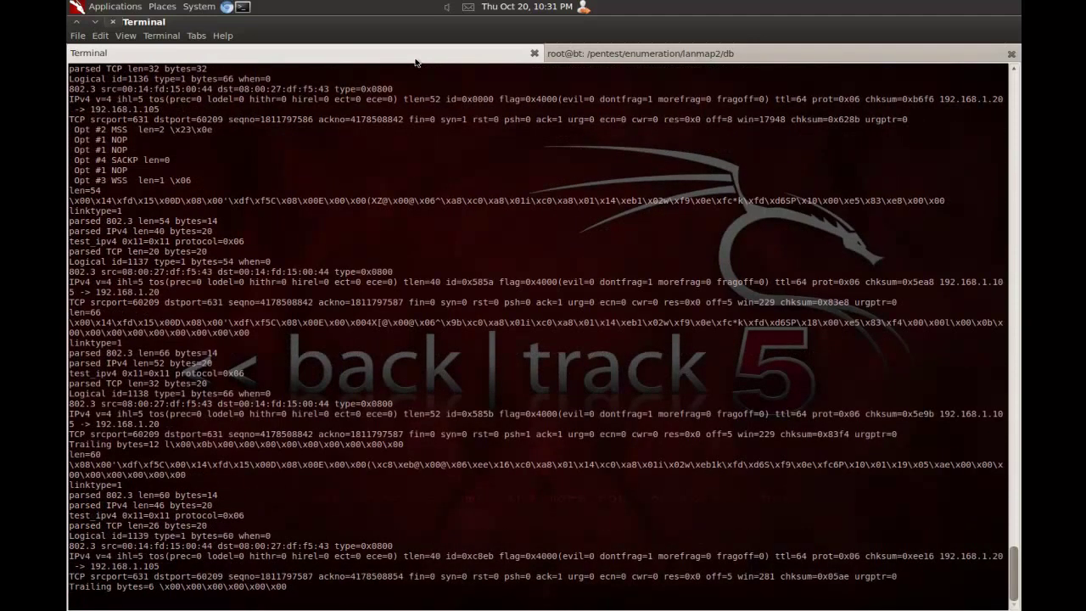
left_click(656, 56)
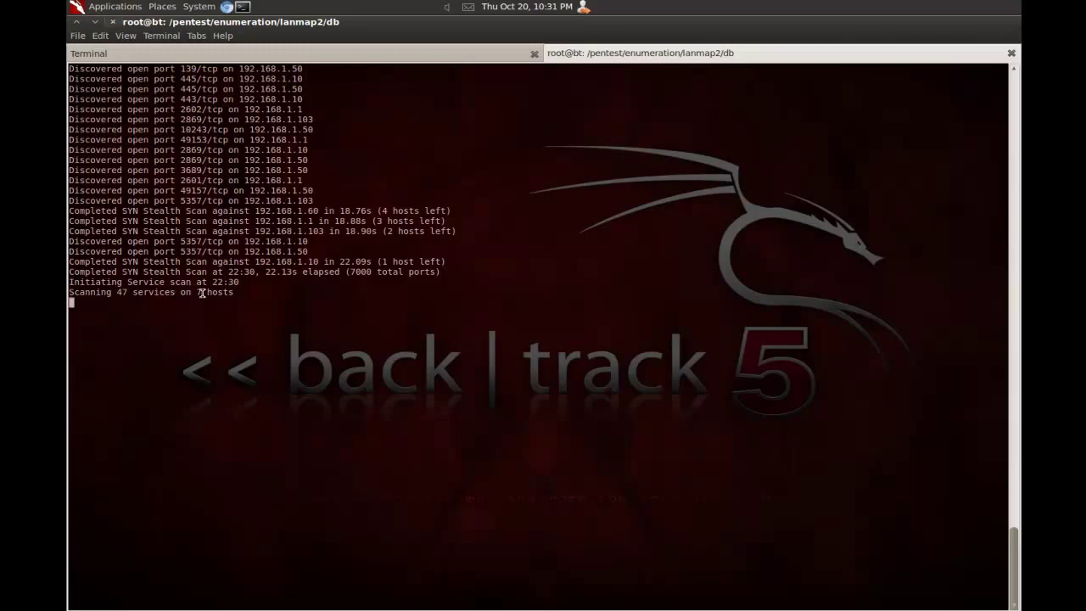
left_click_drag(202, 292, 188, 290)
key("alt+f")
key("Escape")
Step: Keep alternating between the packet log and nmap tabs, ending on the nmap output
left_click(311, 53)
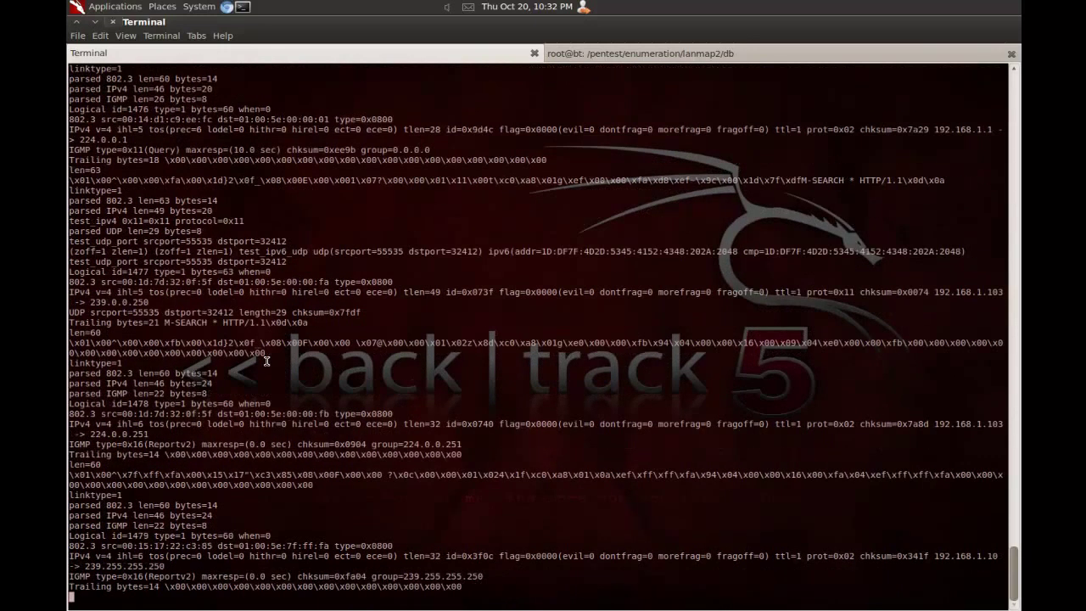
left_click(579, 53)
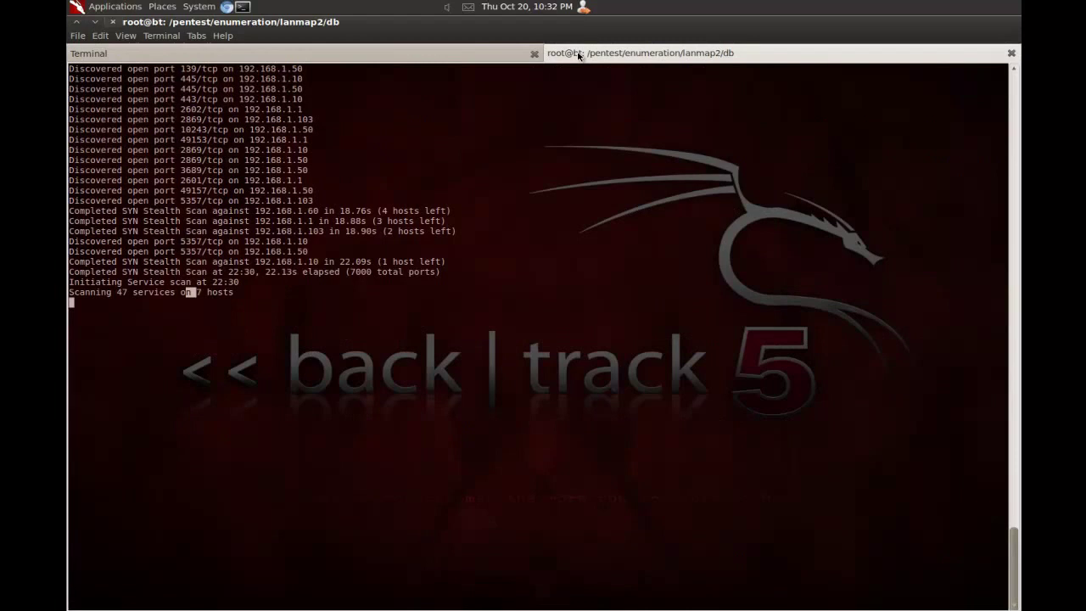
left_click(395, 56)
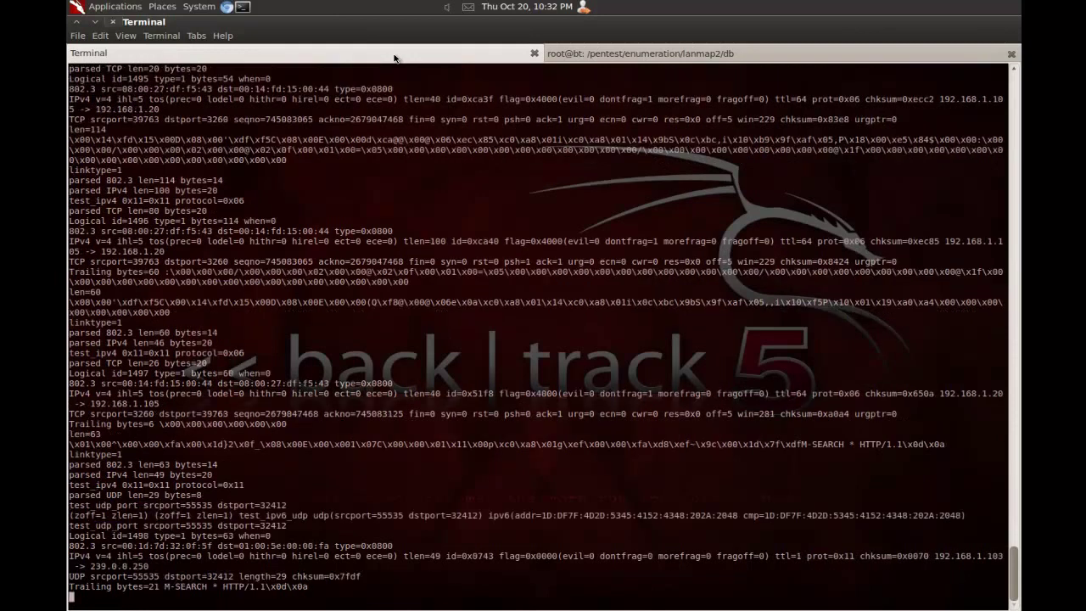
left_click(616, 55)
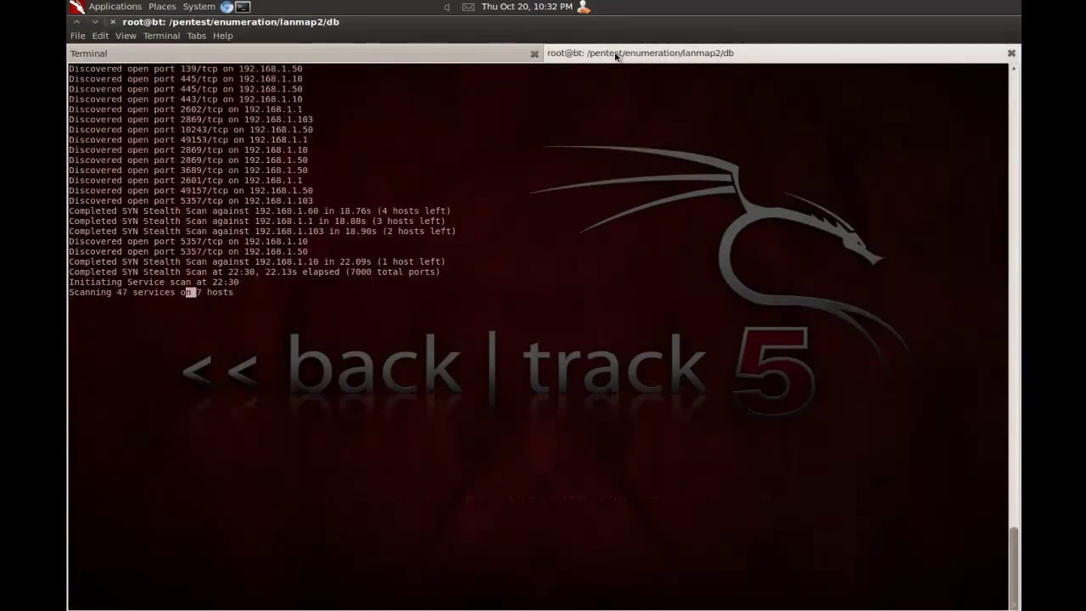
left_click(373, 55)
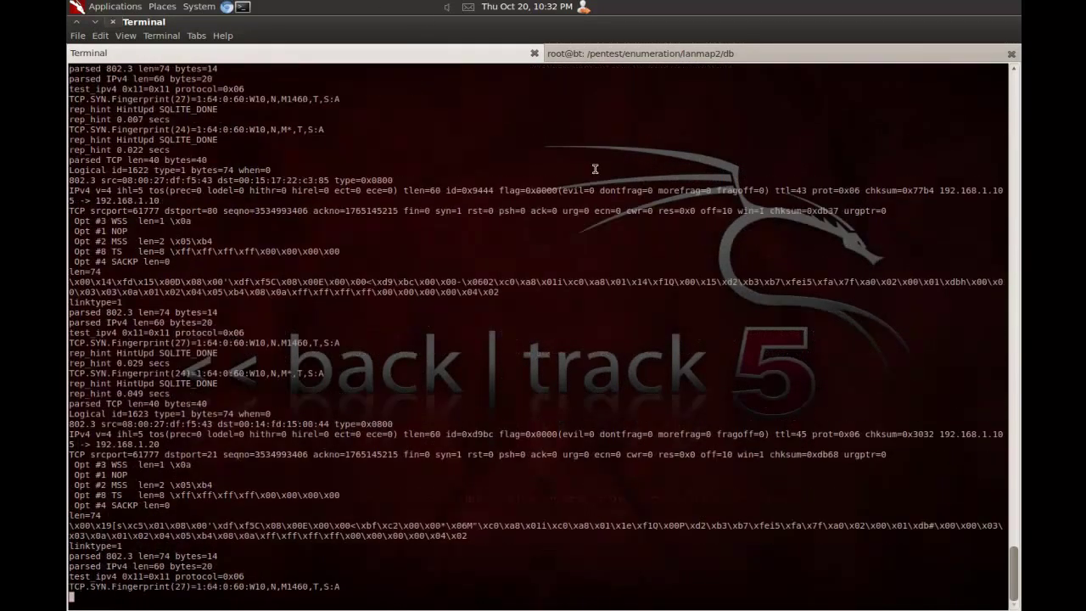
left_click(590, 54)
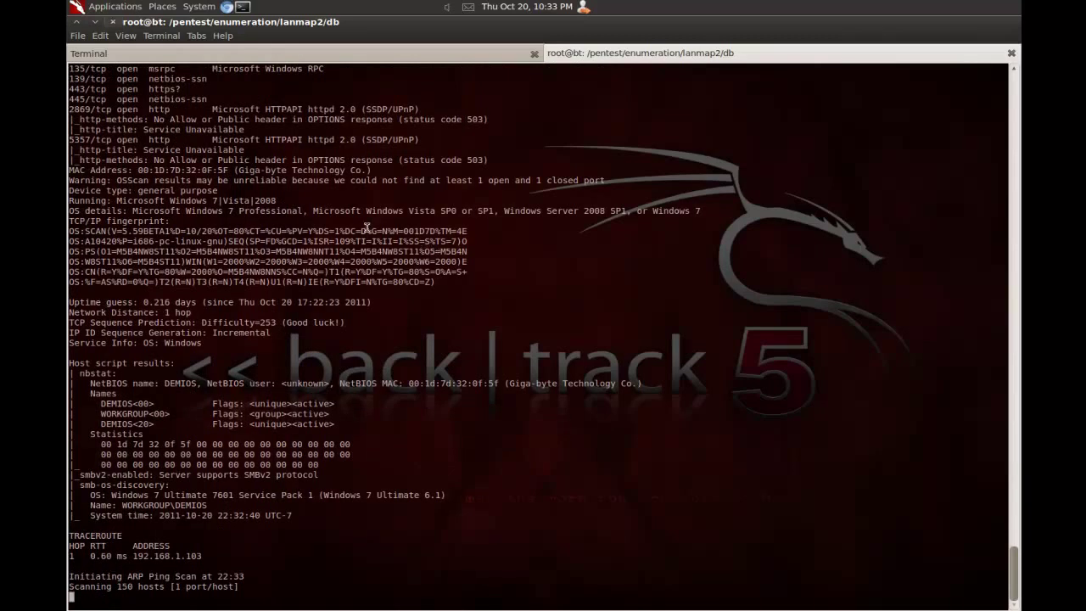
Step: Glance at the capture tab, then return to the finished nmap results showing 8 of 256 hosts up
left_click(295, 59)
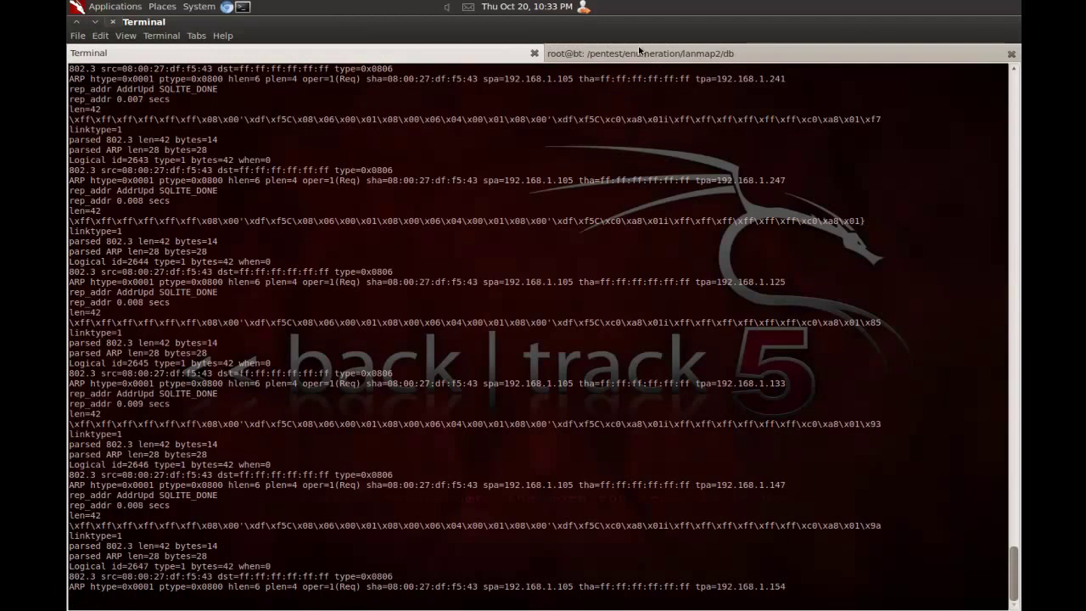
left_click(704, 52)
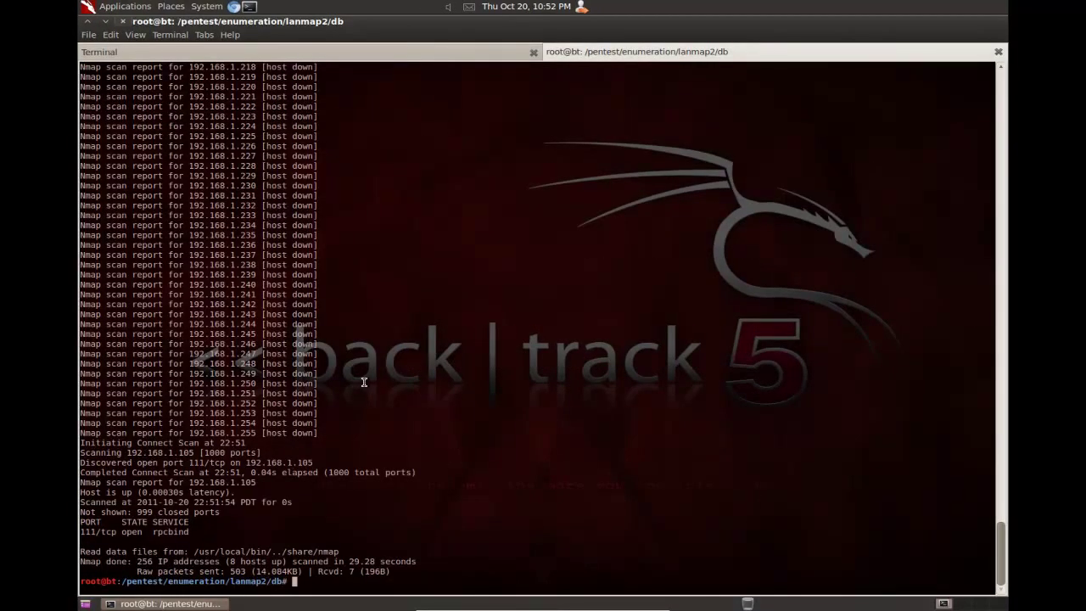
Step: Close the lanmap2 capture tab with Ctrl+Shift+W, keeping only the nmap shell
left_click(348, 55)
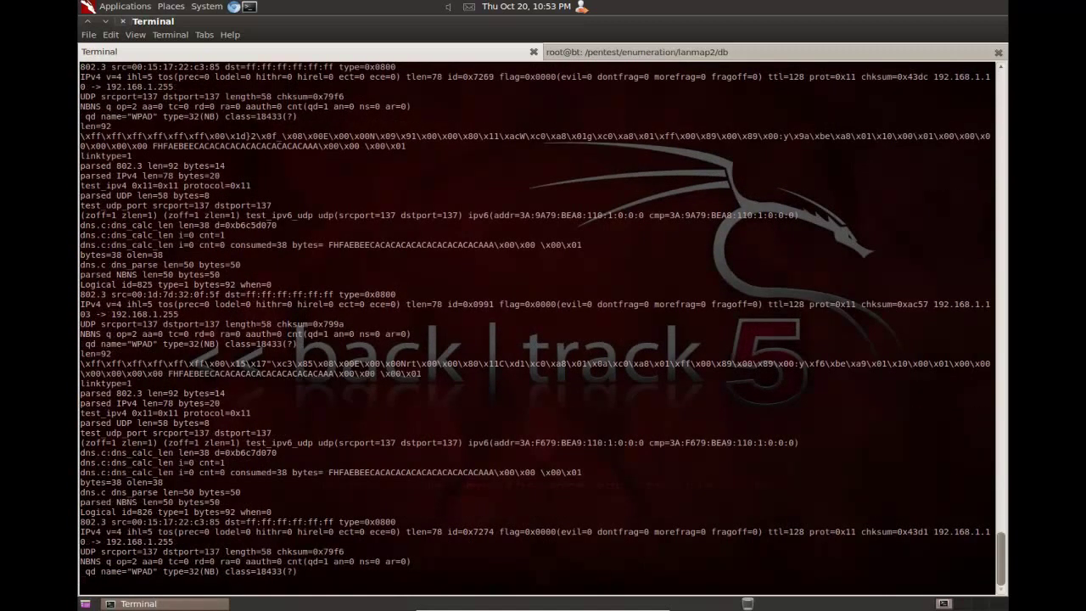
key("ctrl+shift+w")
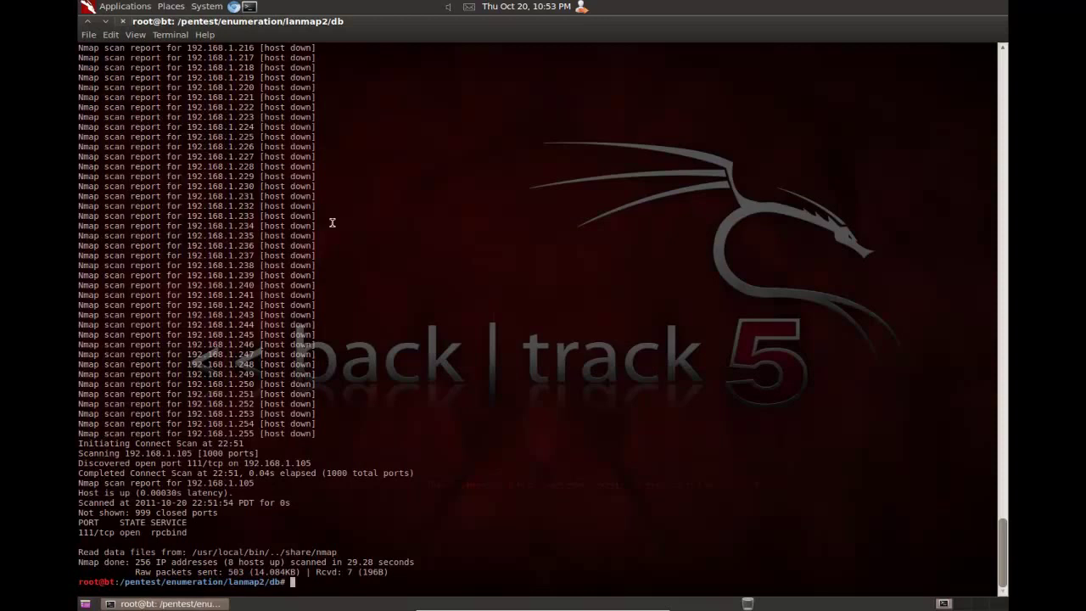
Step: List the folder, move up to lanmap2, list its contents, and enter 'less README'
type("ls")
key("Return")
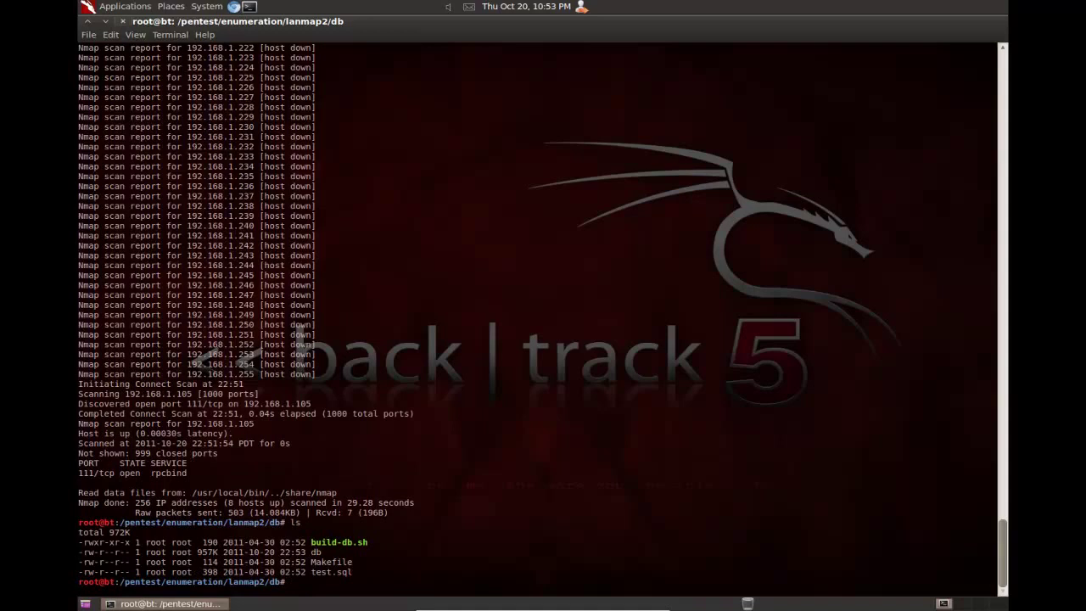
type("cd ..")
key("Return")
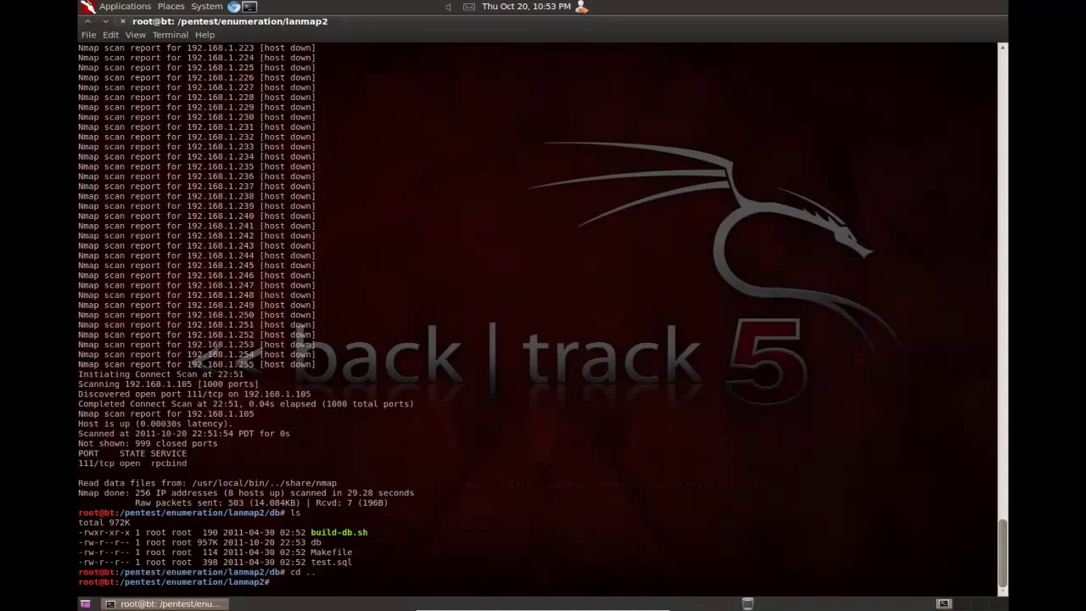
type("ls")
key("Return")
type("less ")
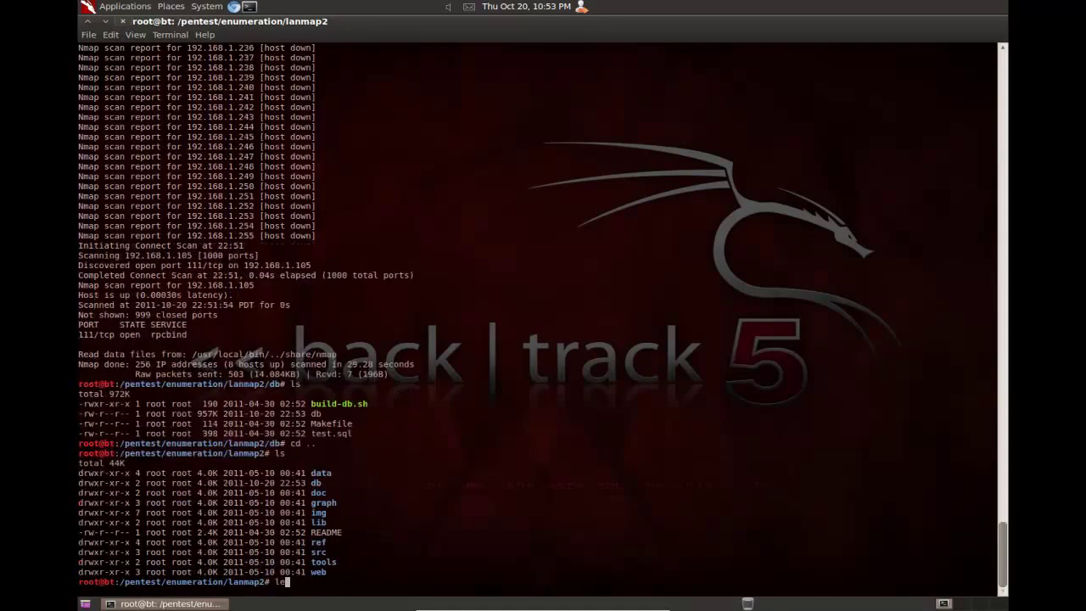
type("README")
Step: Read lanmap2's README to its Use section and copy 'cd graph && ./graph.sh && cd -'
key("Return")
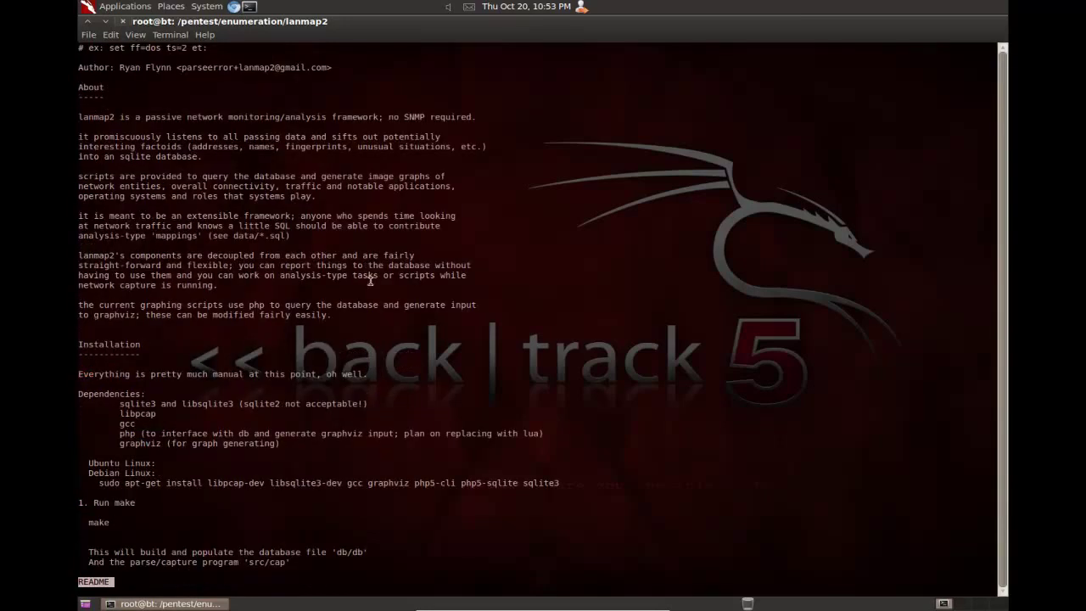
key("space")
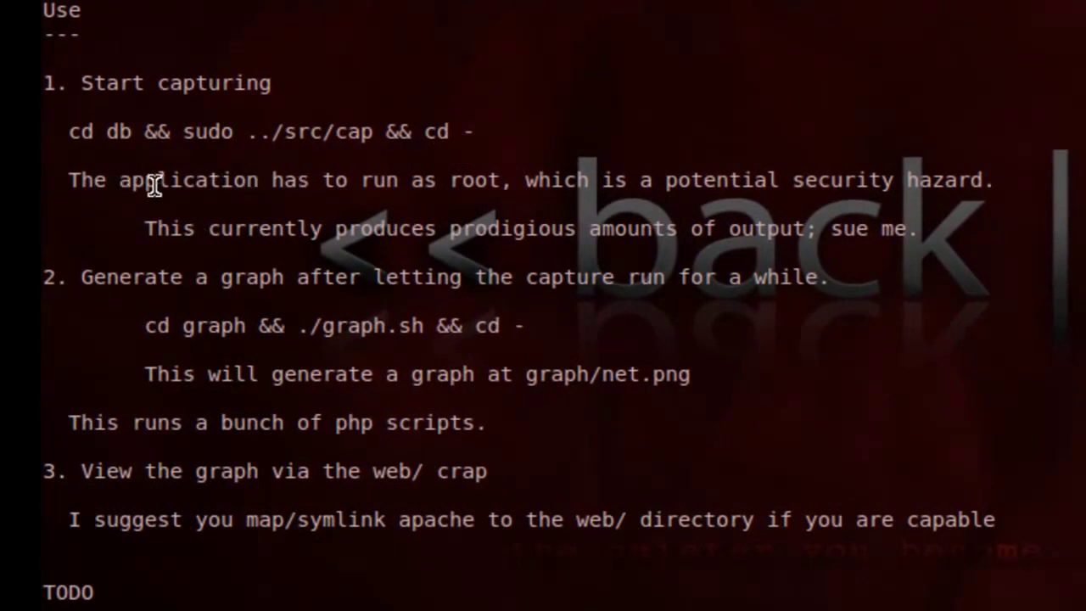
triple_click(154, 325)
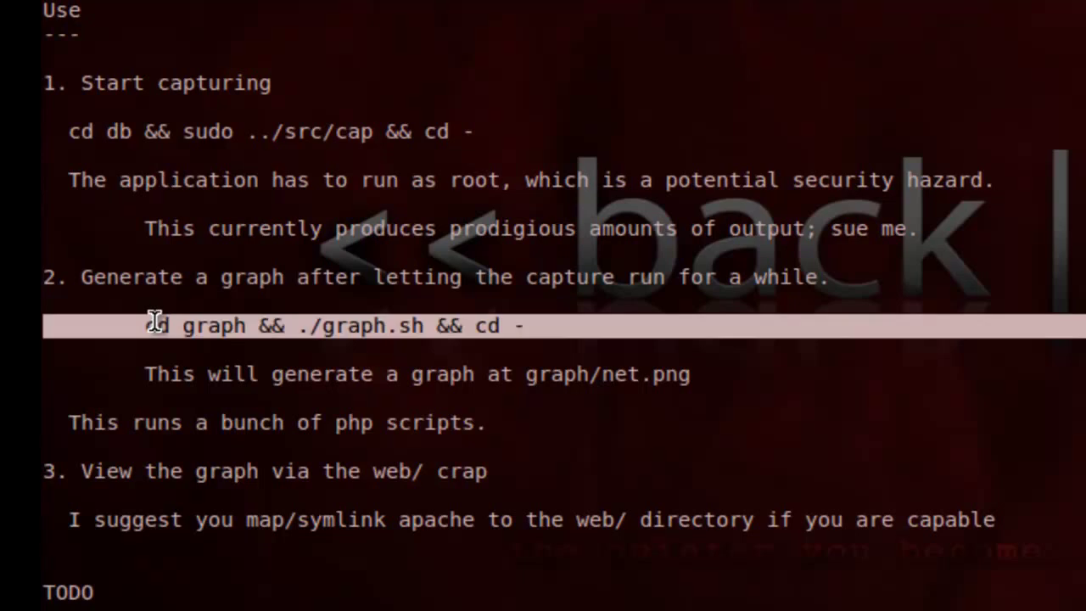
left_click(157, 324)
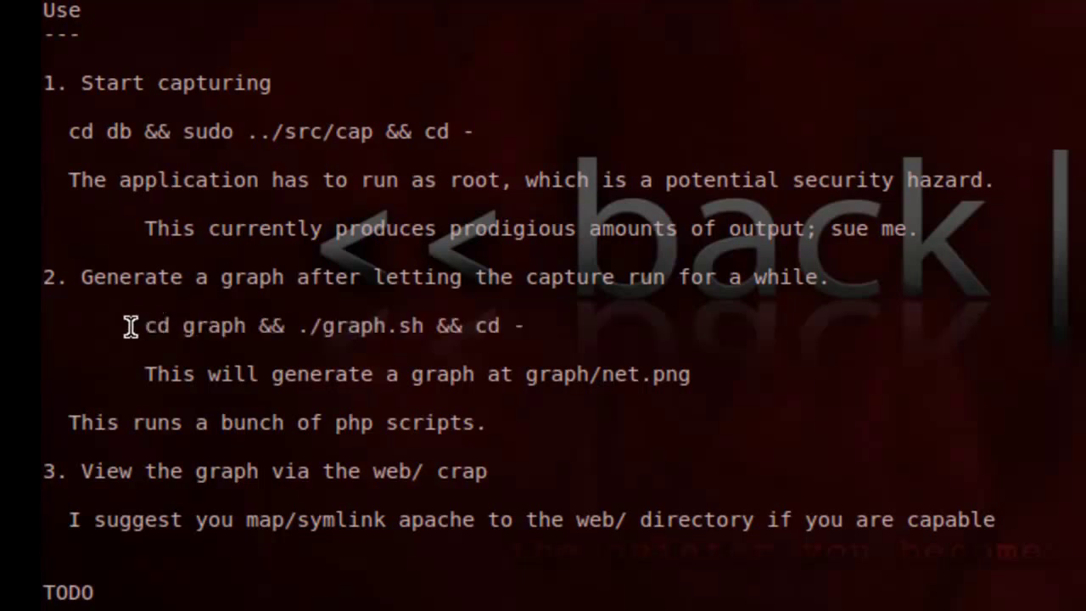
left_click_drag(132, 324, 526, 329)
left_click(175, 322)
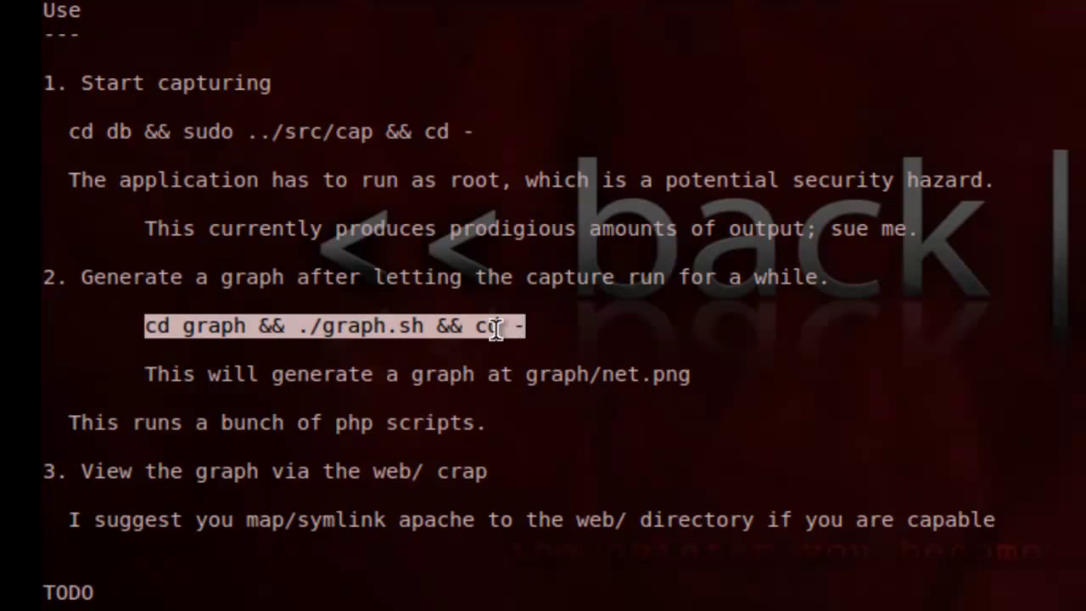
right_click(501, 326)
left_click(548, 449)
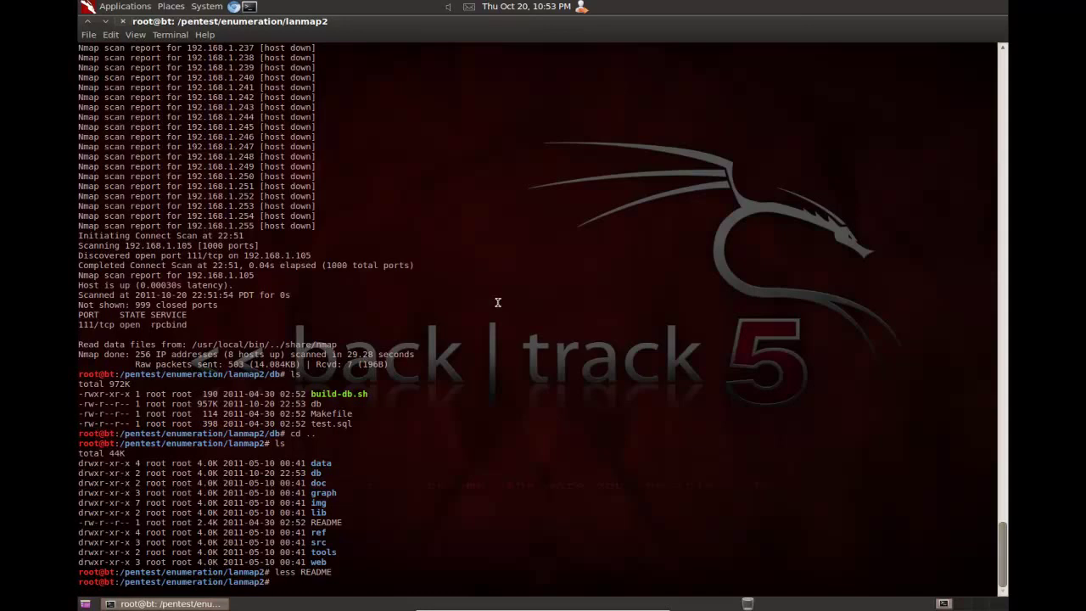
Step: Run 'cd graph && ./graph.sh && cd -' to generate the network graph
type("cd graph && ./graph.sh && cd -")
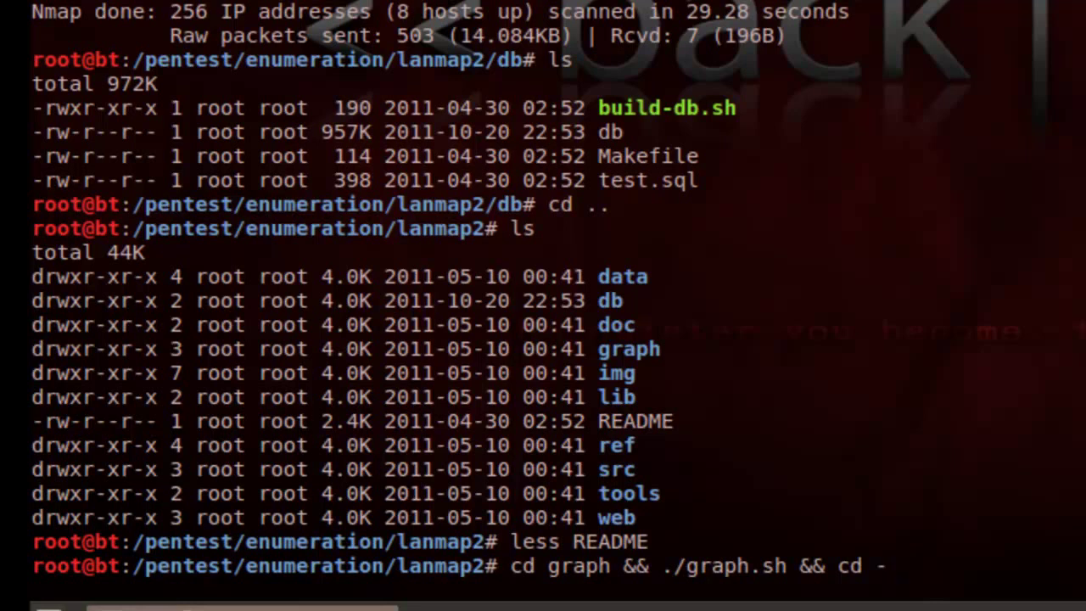
key("Return")
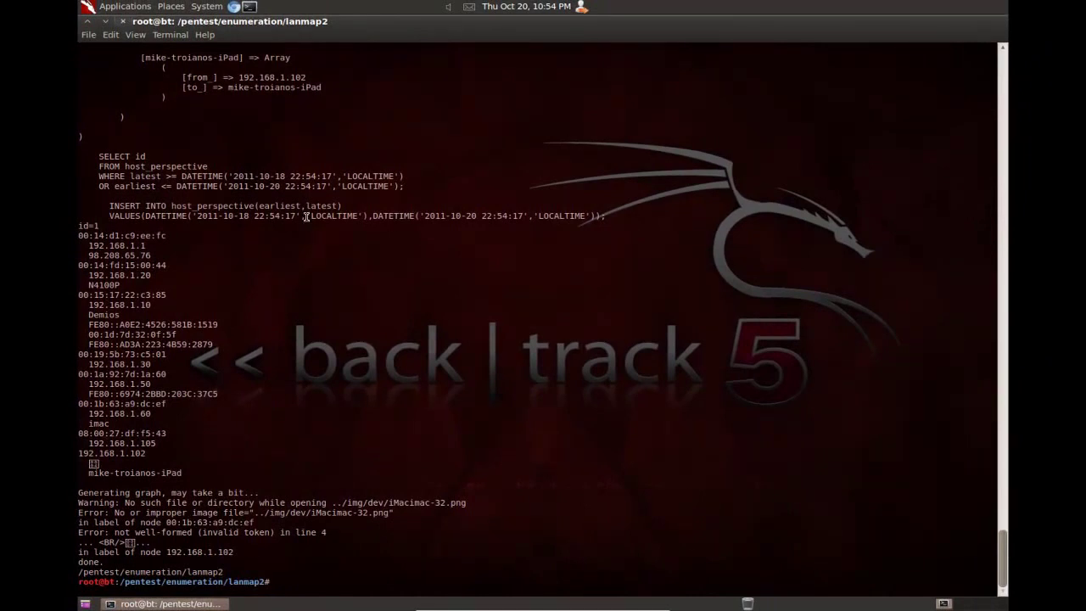
Step: Browse the file system to /pentest/enumeration/lanmap2 in a file browser
left_click(160, 7)
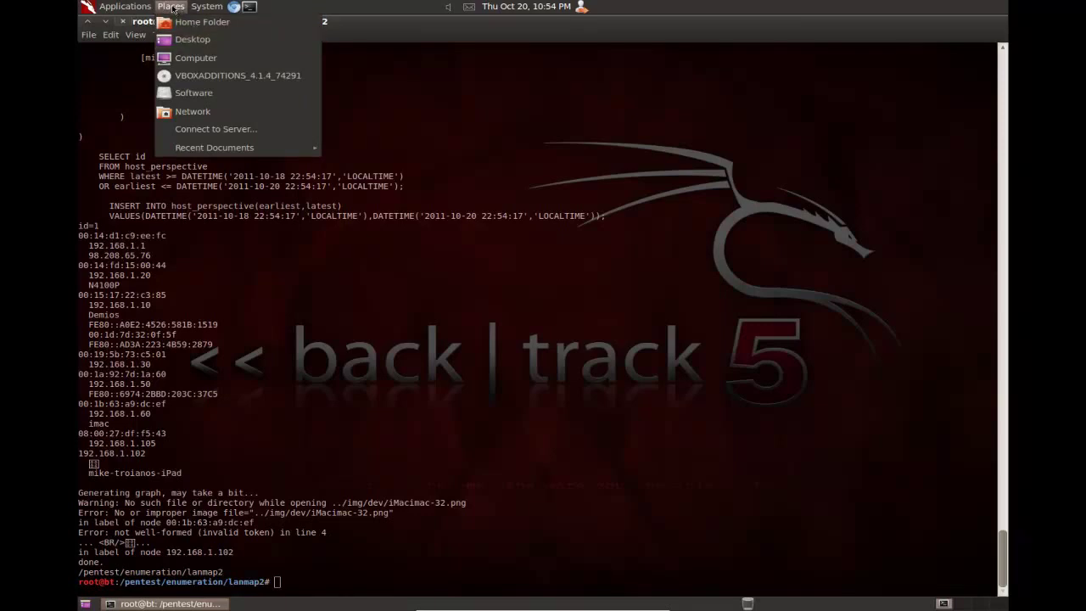
left_click(196, 58)
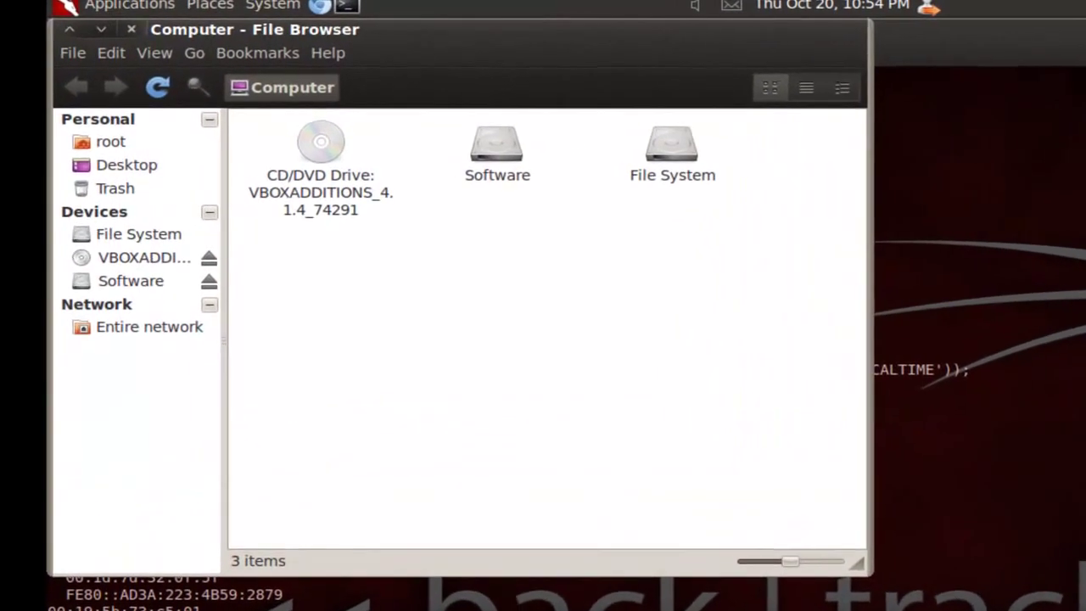
left_click(113, 234)
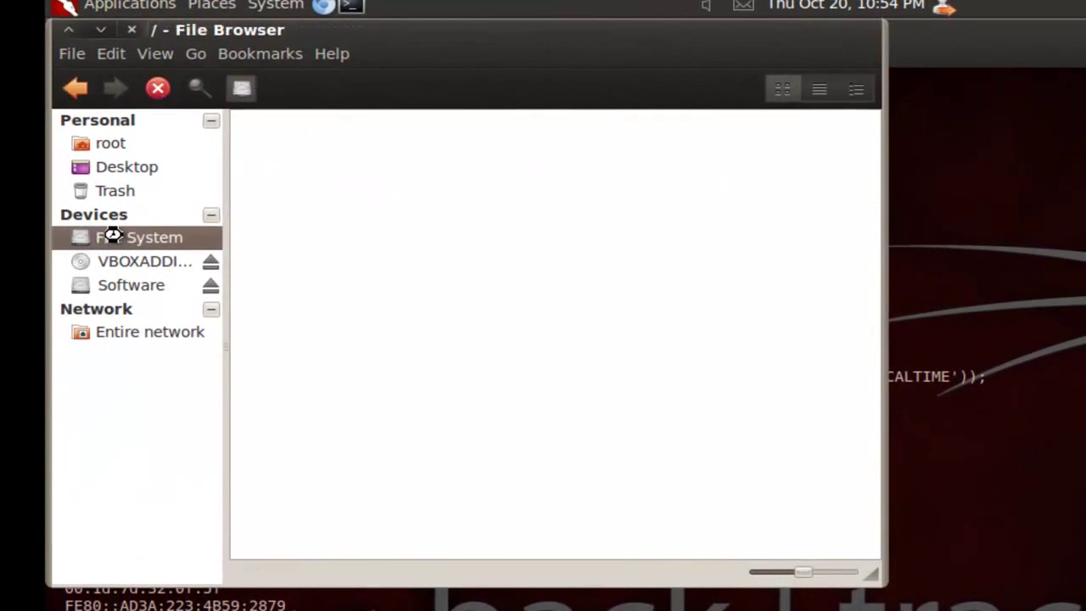
left_click(501, 288)
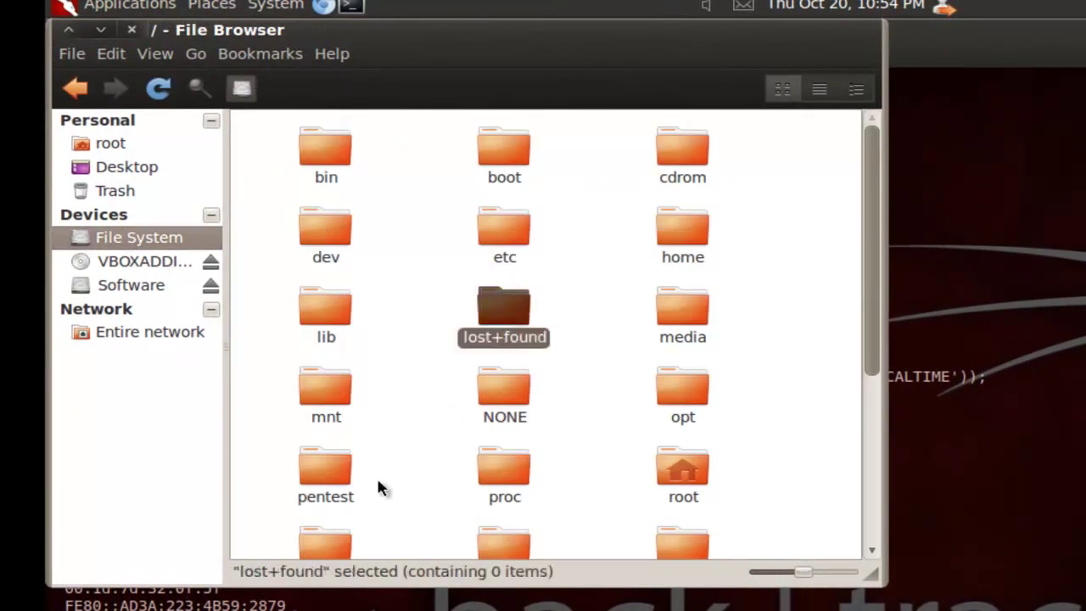
left_click(314, 468)
type("e")
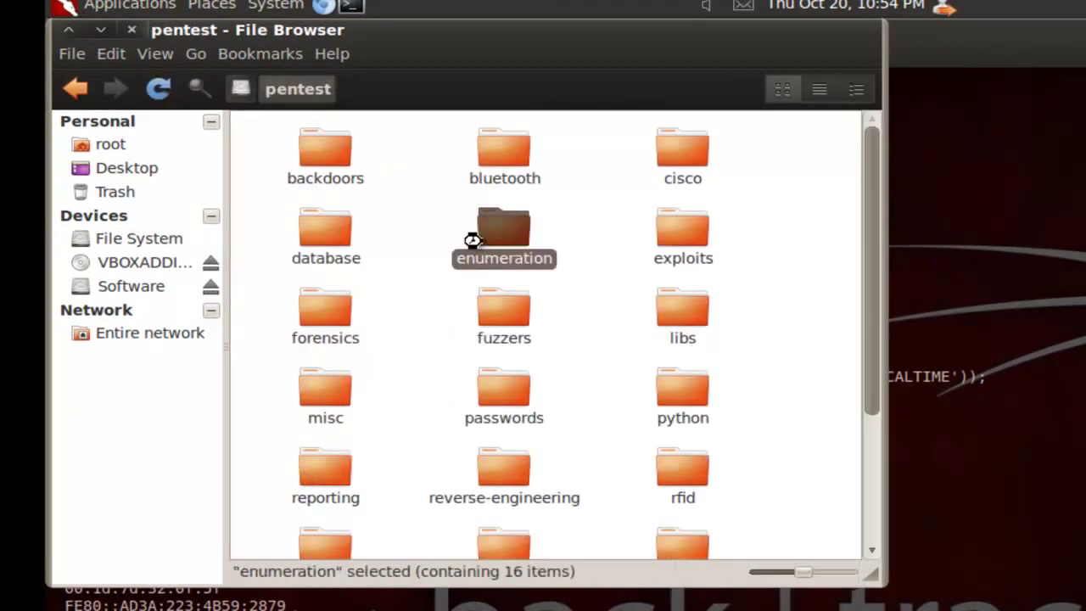
double_click(480, 247)
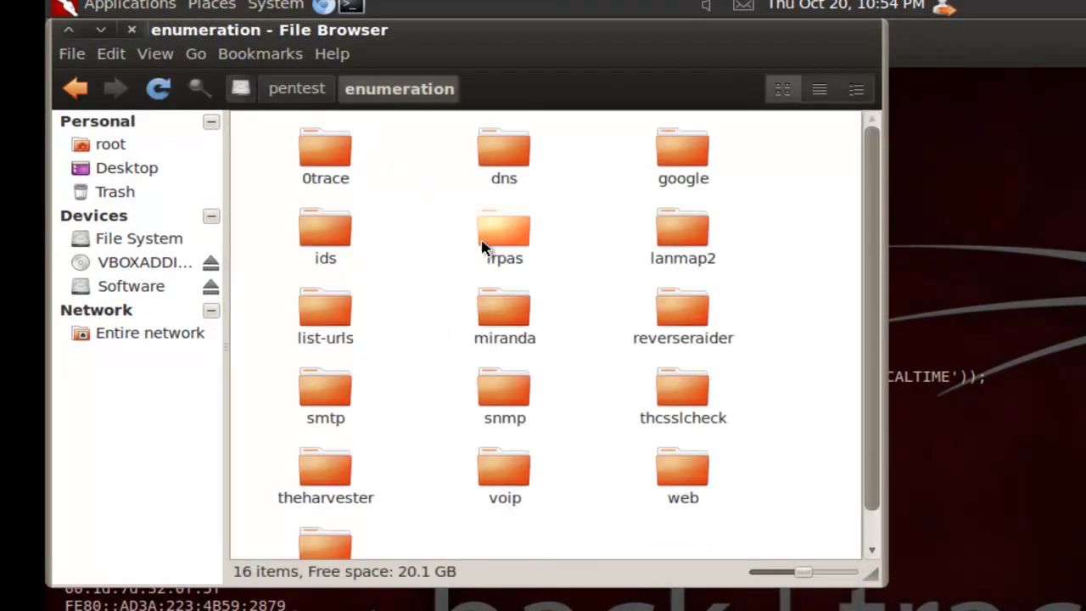
double_click(666, 241)
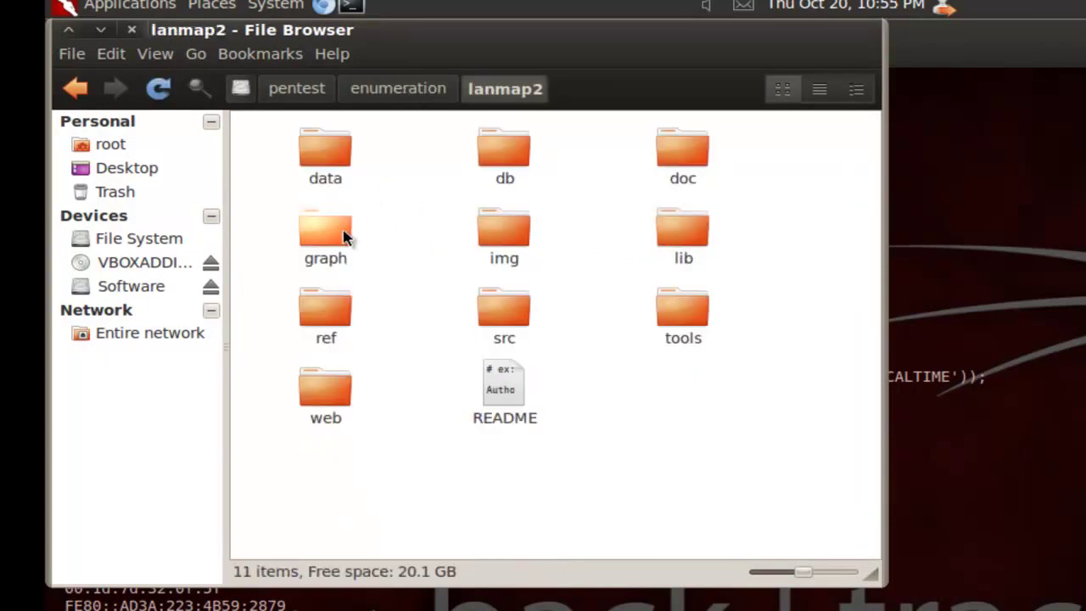
Step: Open the graph folder and view net.png in the image viewer
left_click(338, 230)
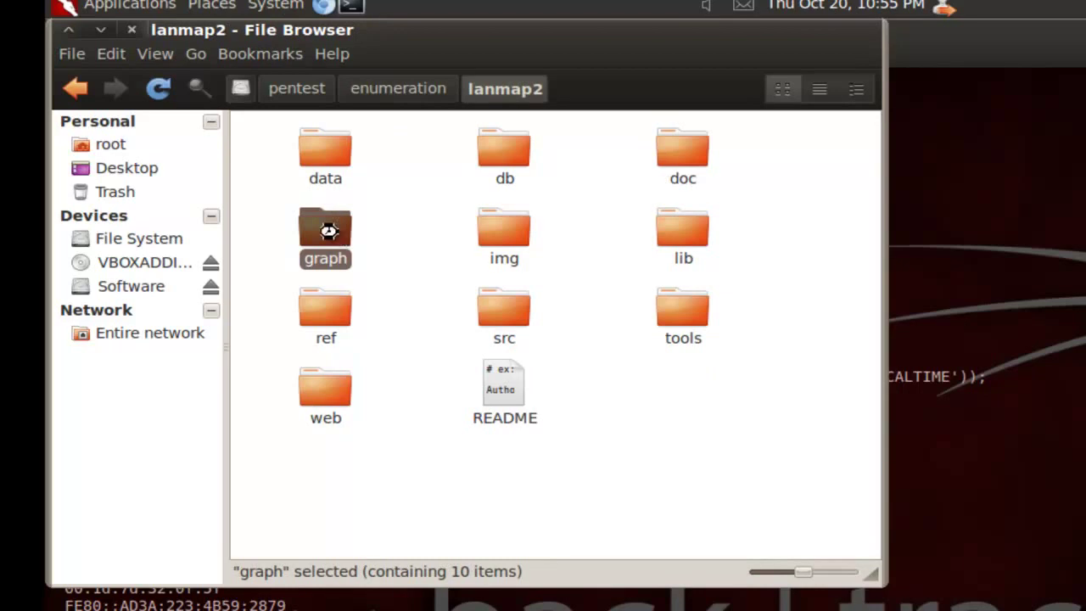
double_click(338, 234)
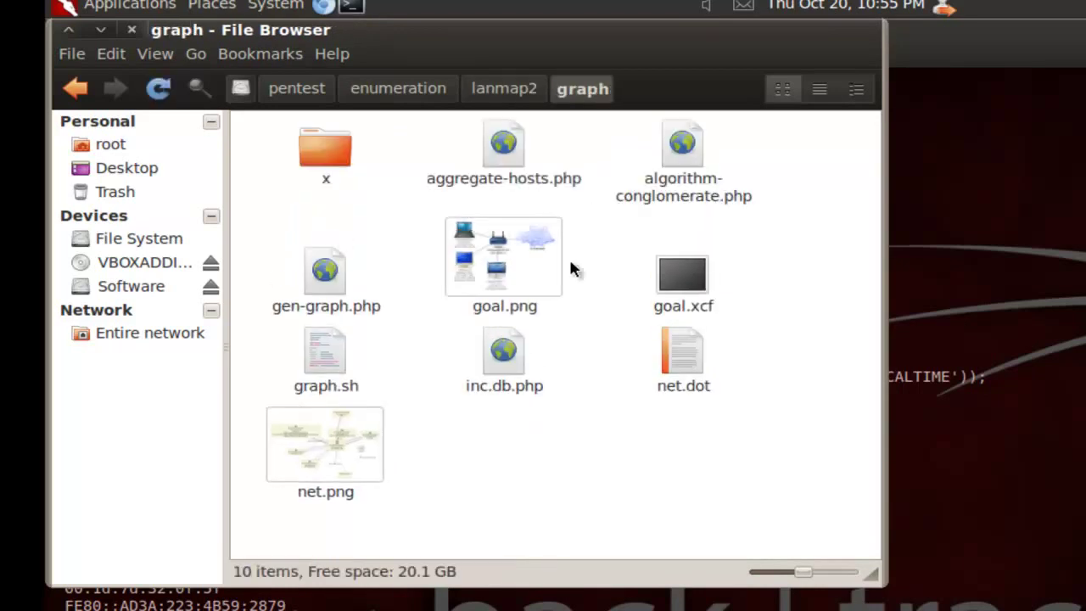
double_click(338, 436)
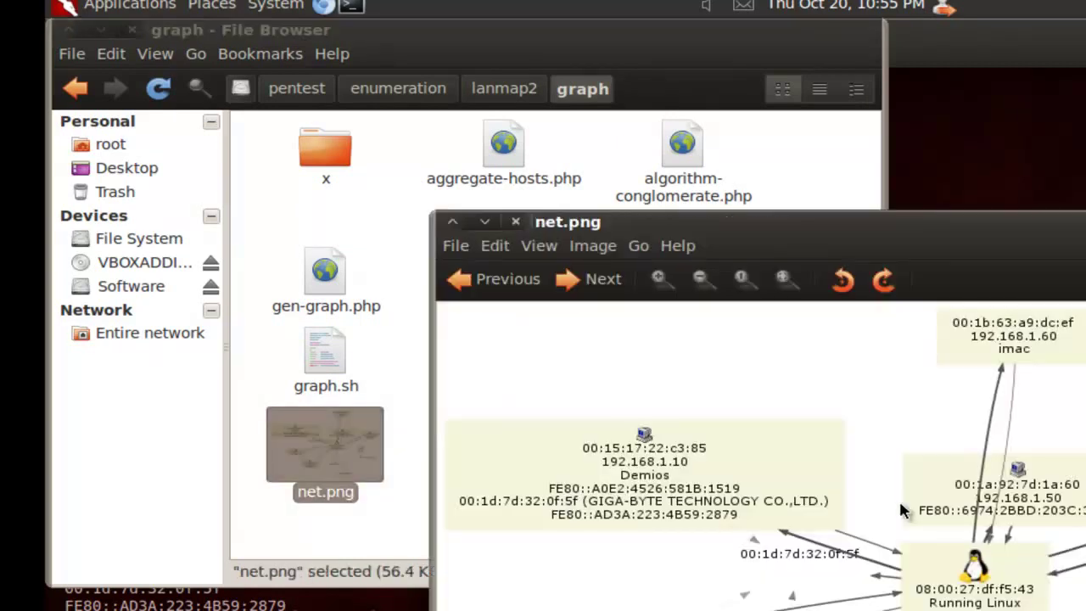
Step: Maximize the net.png viewer to examine the full network map
double_click(846, 223)
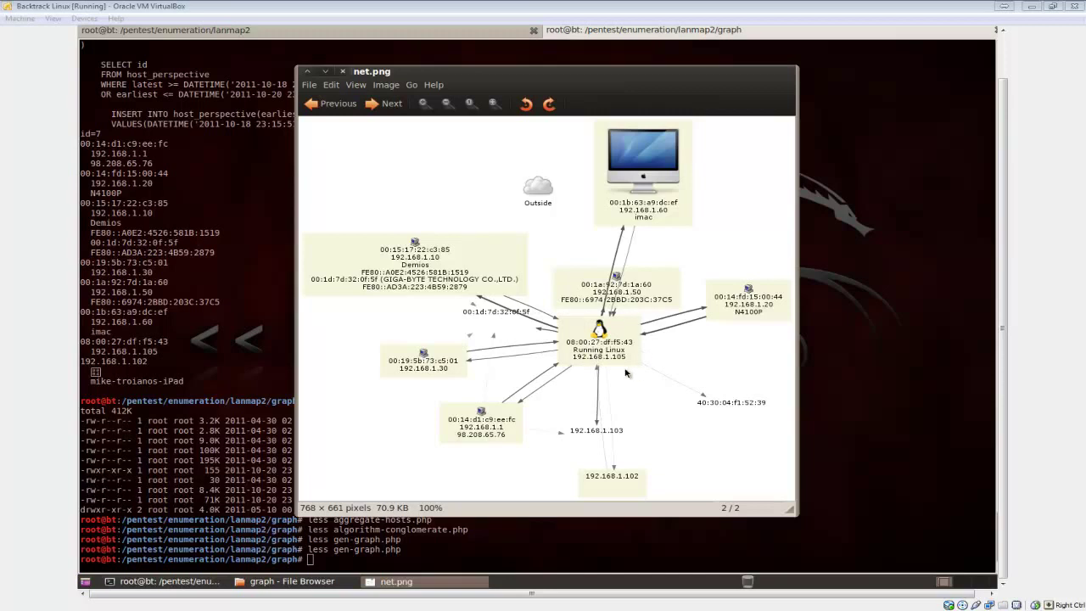
Step: Close the image viewer, then go up to lanmap2 and list its contents
left_click(342, 71)
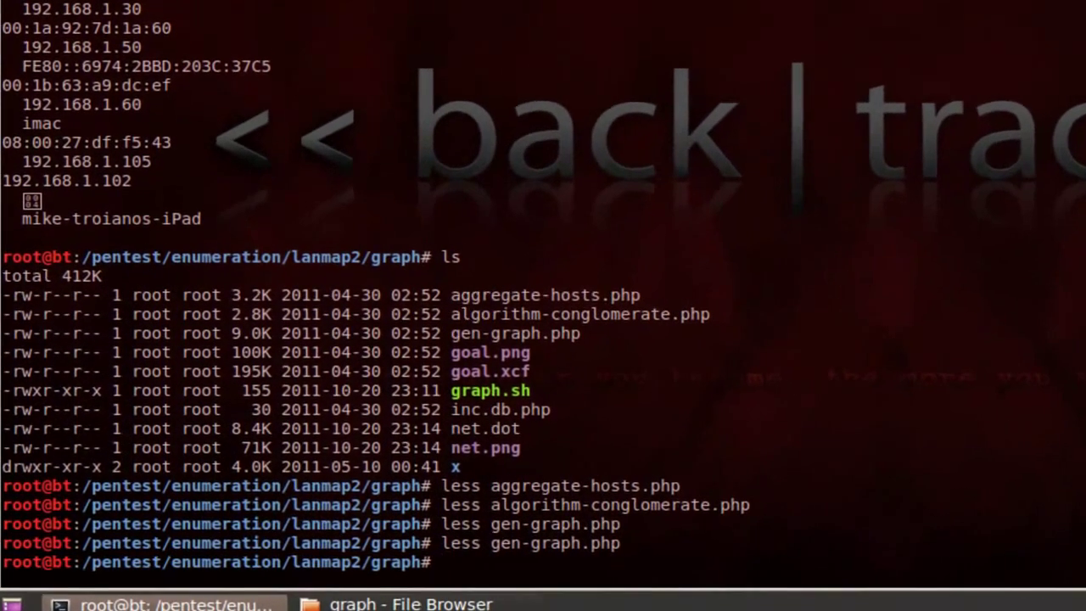
type("cd ..")
key("Return")
type("ls")
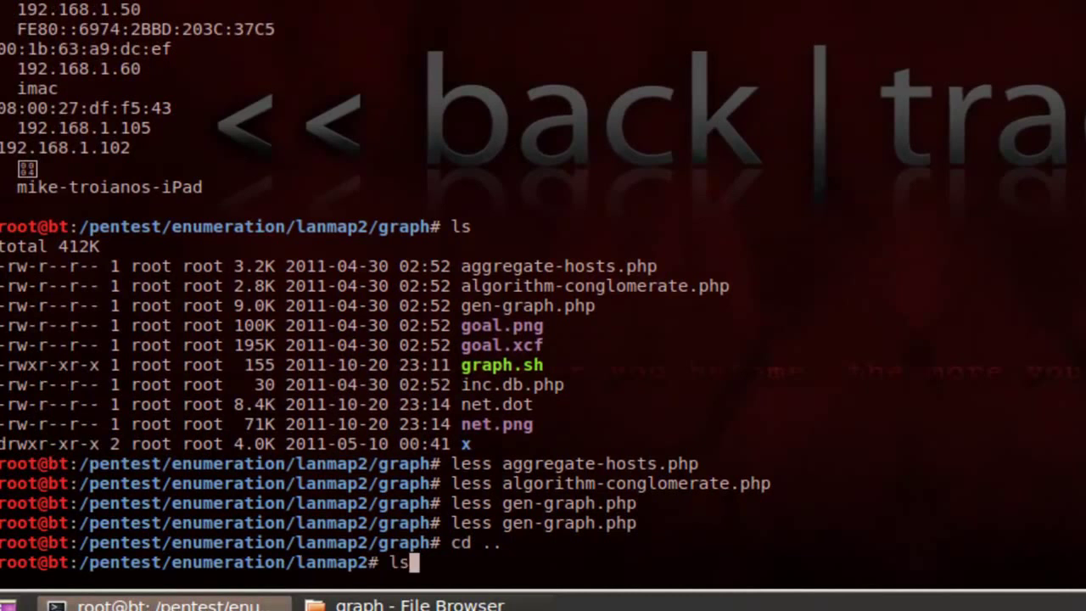
key("Return")
Step: Enter the graph folder, list its files, and open gen-graph.php with less
type("cd graph")
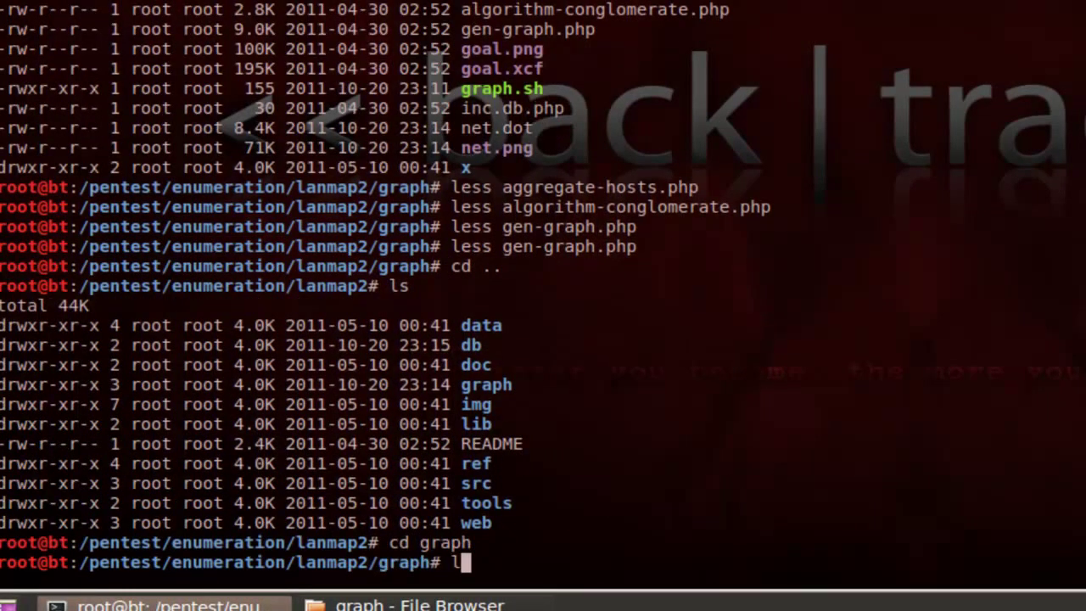
key("Return")
type("ls")
key("Return")
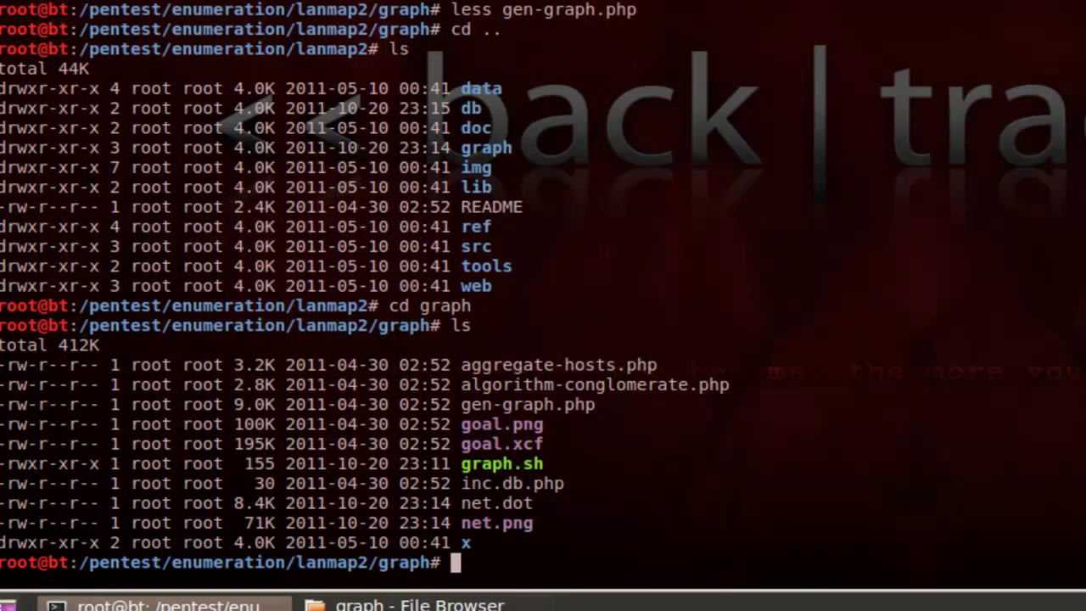
type("less gen")
key("Tab")
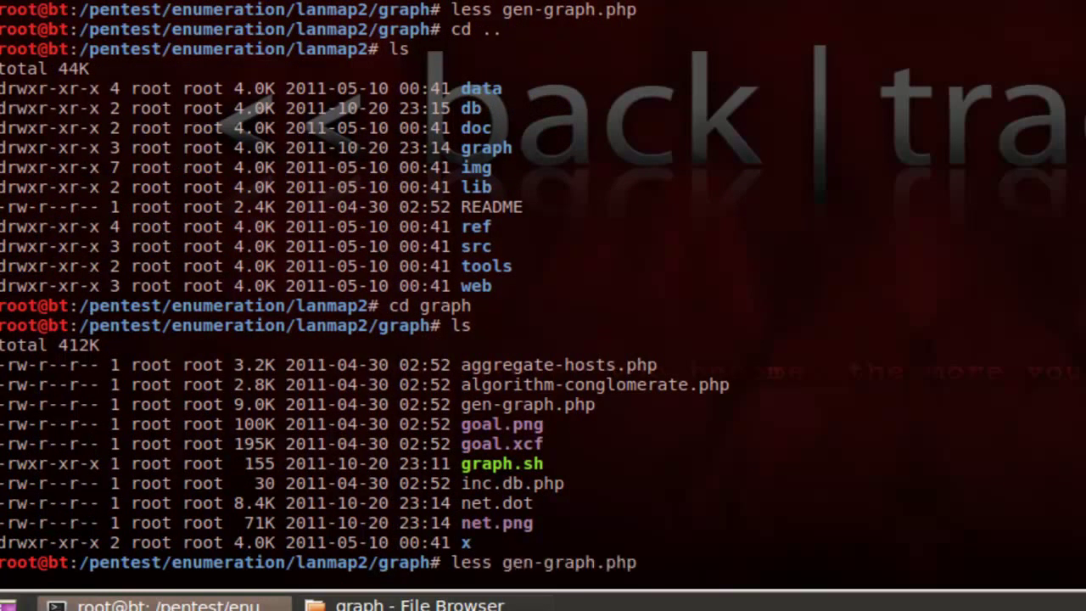
key("Return")
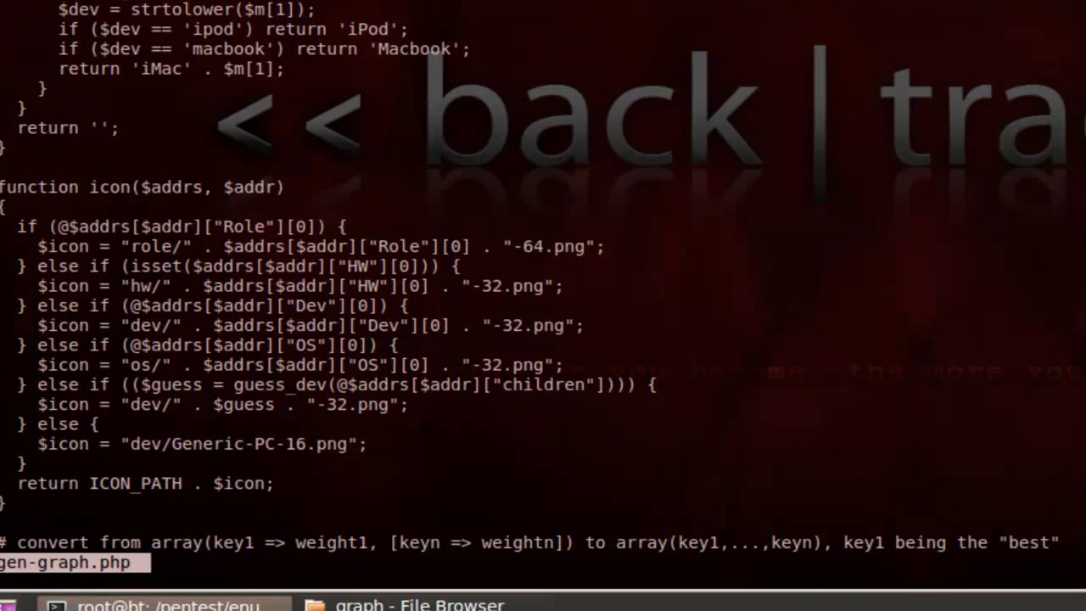
Step: Page through gen-graph.php, highlighting the '# "Outside" CLOUD' comment line
key("space")
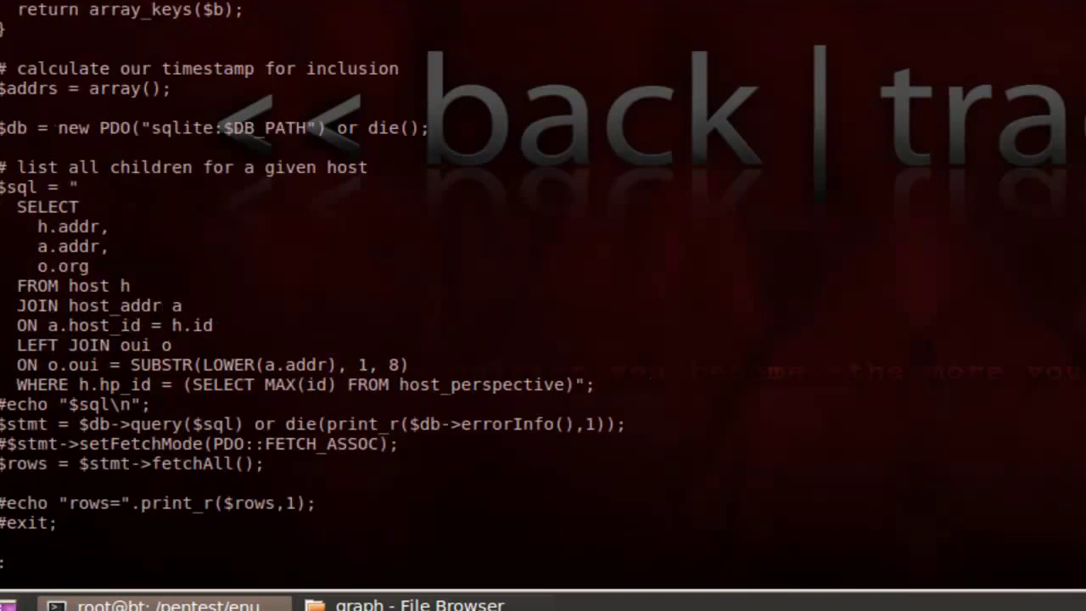
key("space")
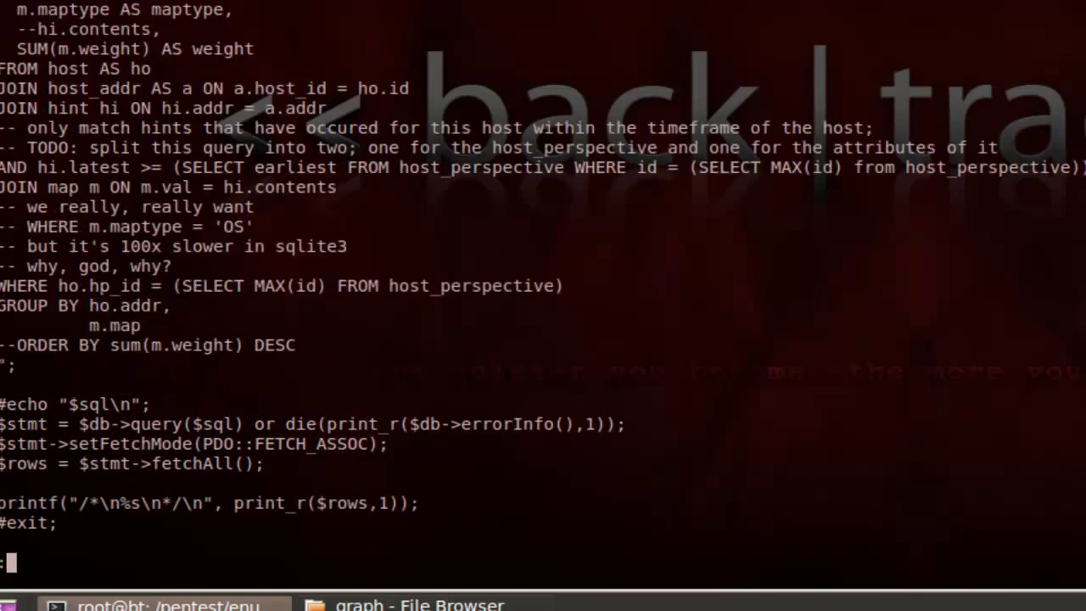
key("space")
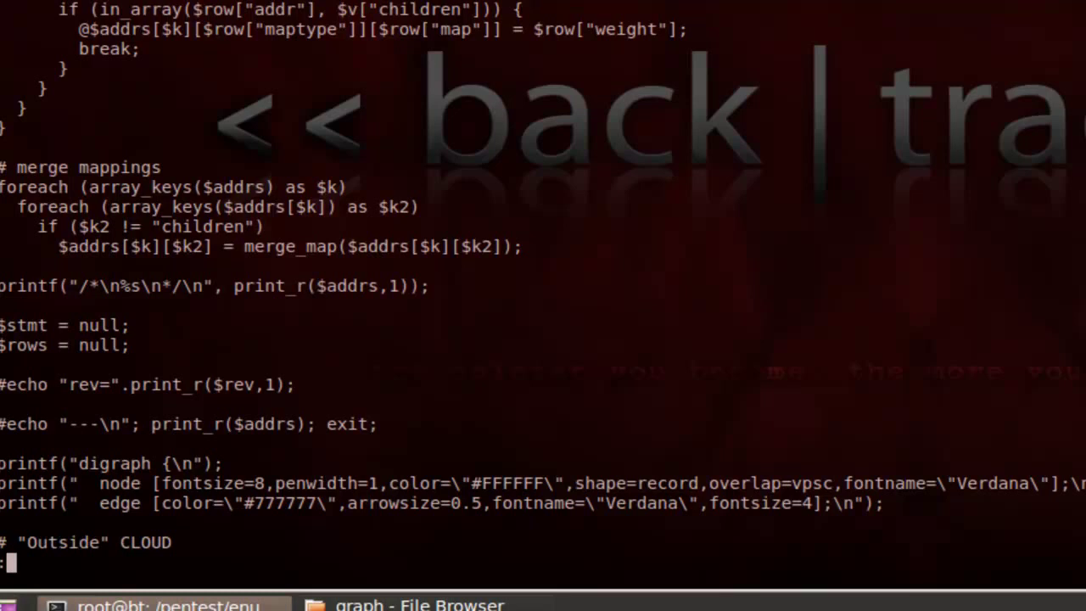
scroll(22, 264, "up", 2)
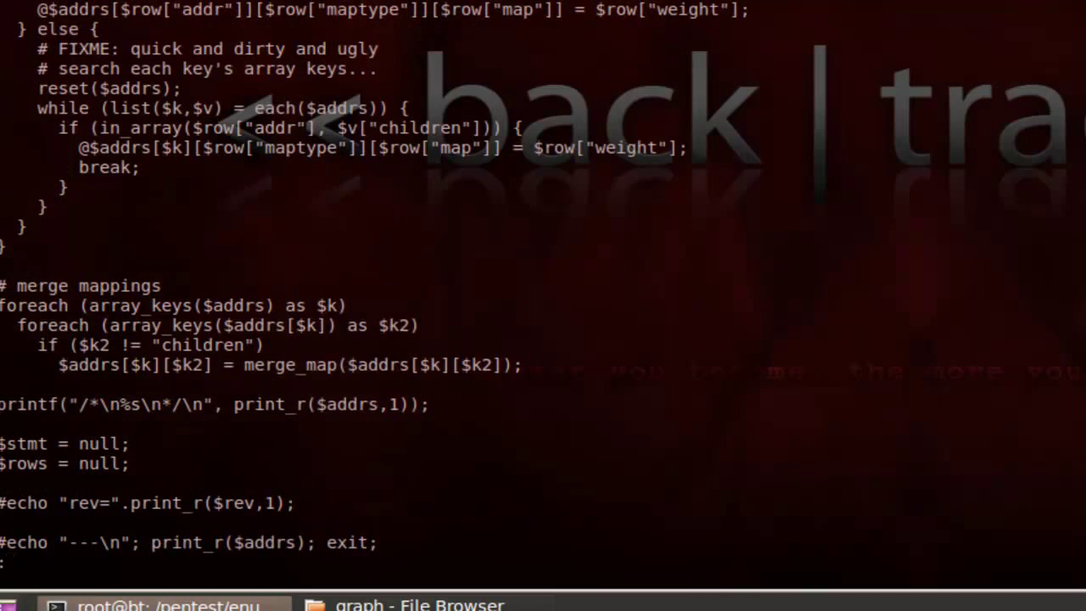
scroll(132, 59, "down", 4)
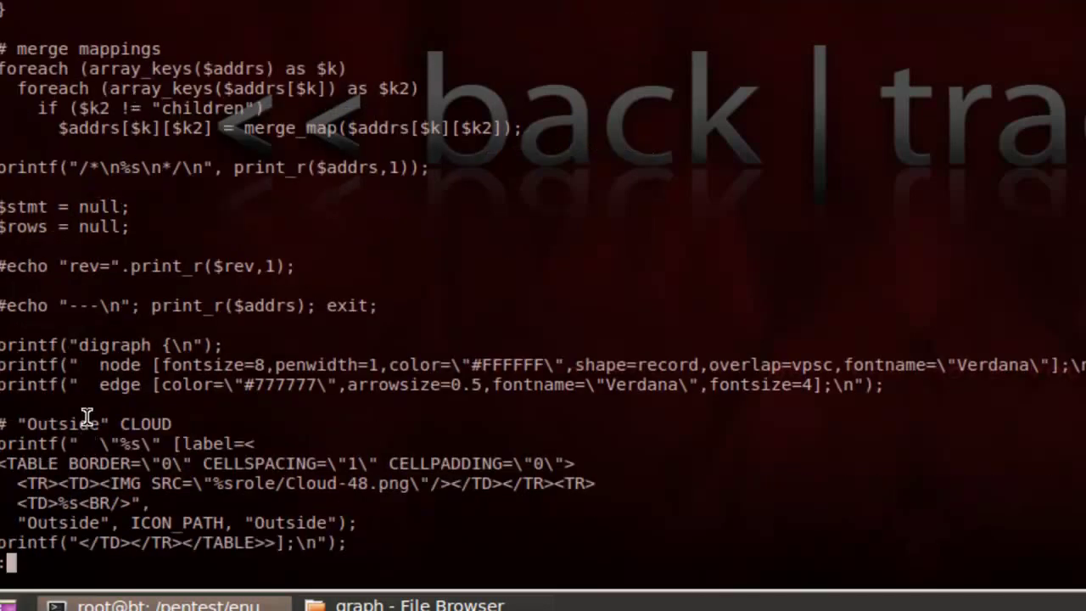
triple_click(88, 424)
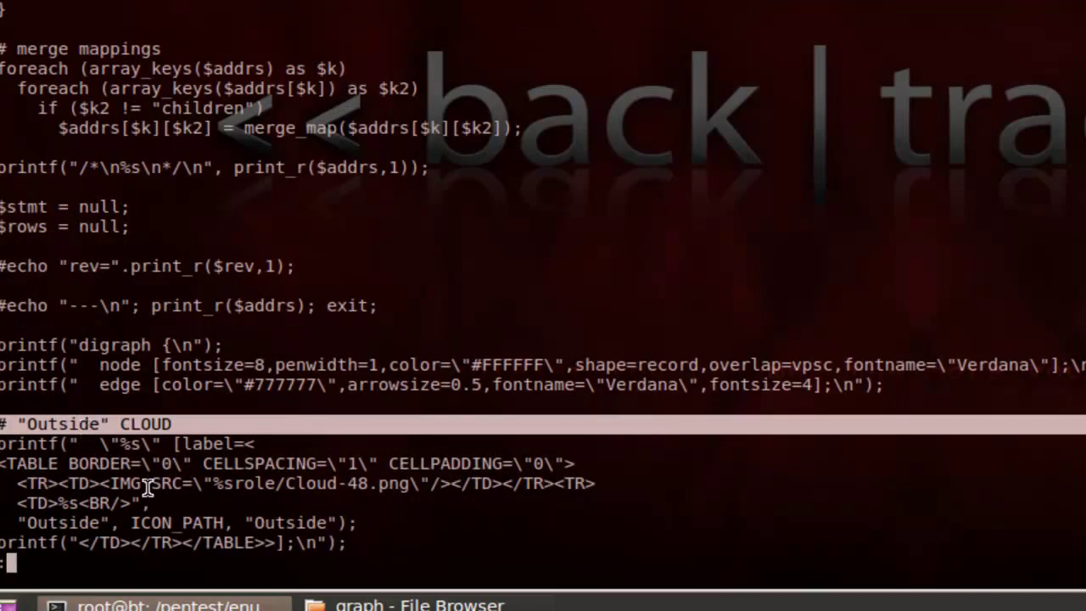
Step: Scroll through the node-drawing code, then quit the pager back to the shell
scroll(149, 488, "down", 4)
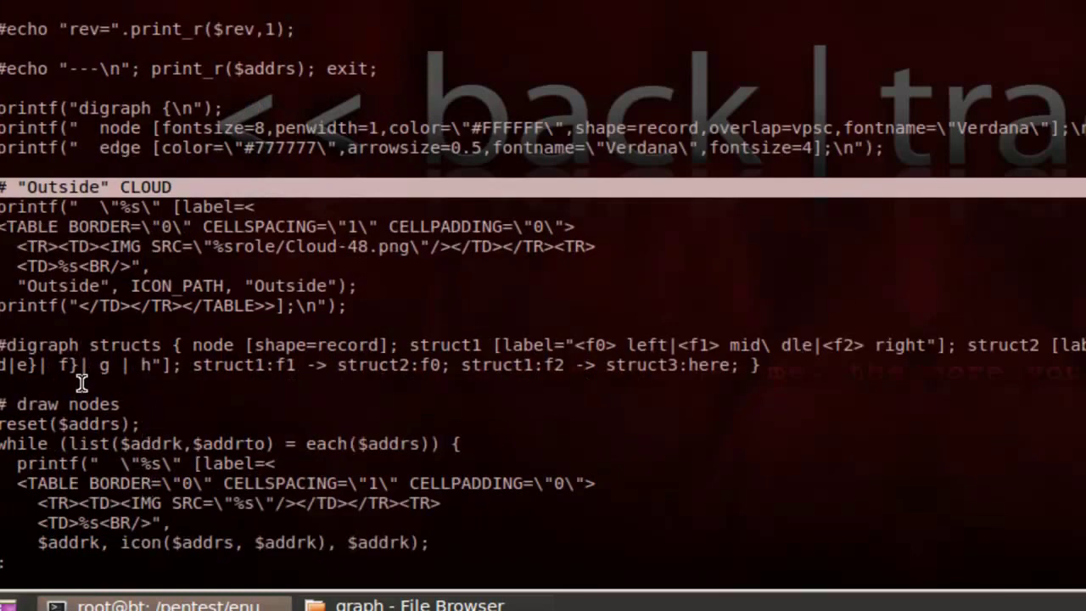
double_click(75, 402)
scroll(75, 402, "down", 8)
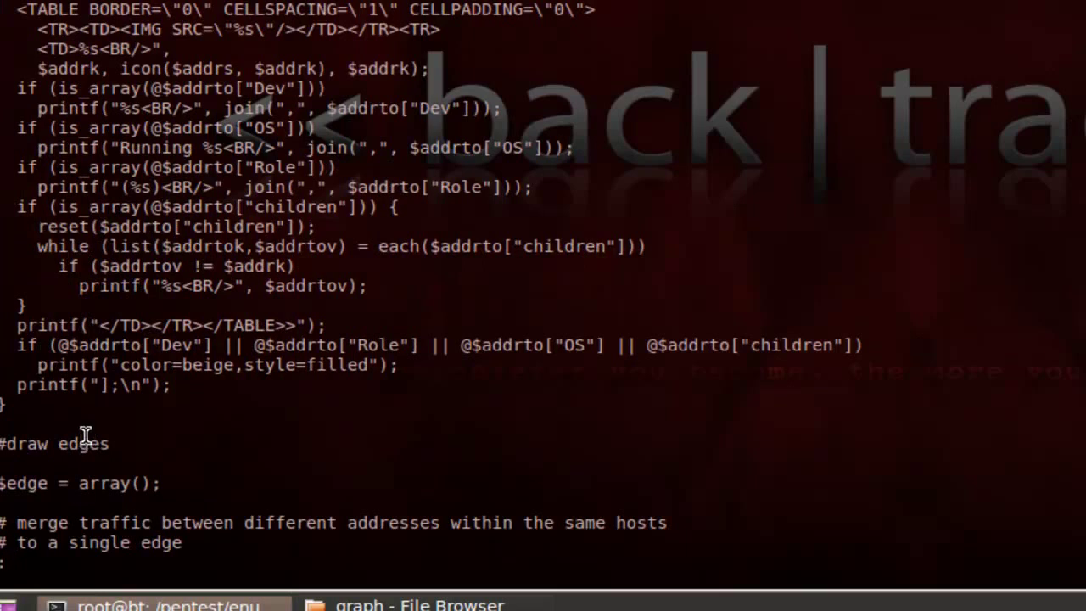
scroll(115, 433, "down", 2)
scroll(115, 433, "down", 2)
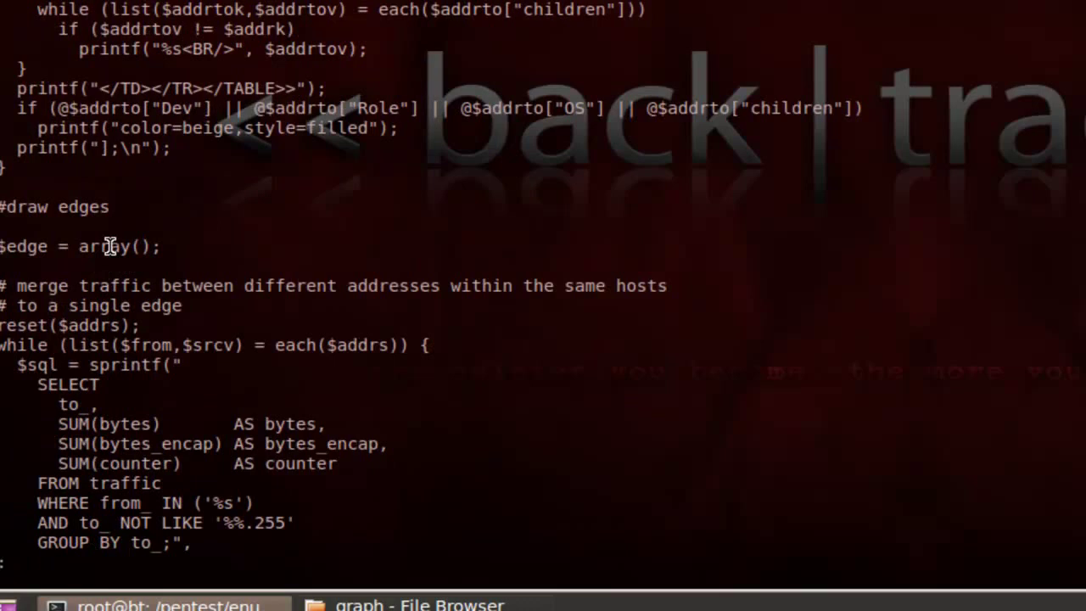
scroll(111, 246, "down", 4)
scroll(110, 246, "down", 4)
scroll(110, 246, "down", 4)
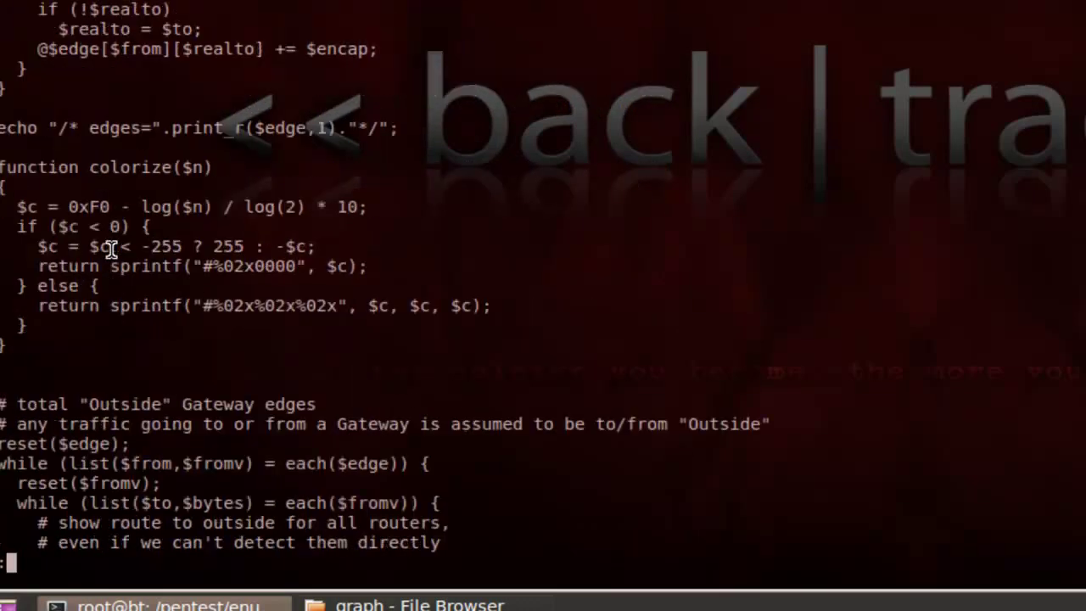
scroll(110, 248, "down", 9)
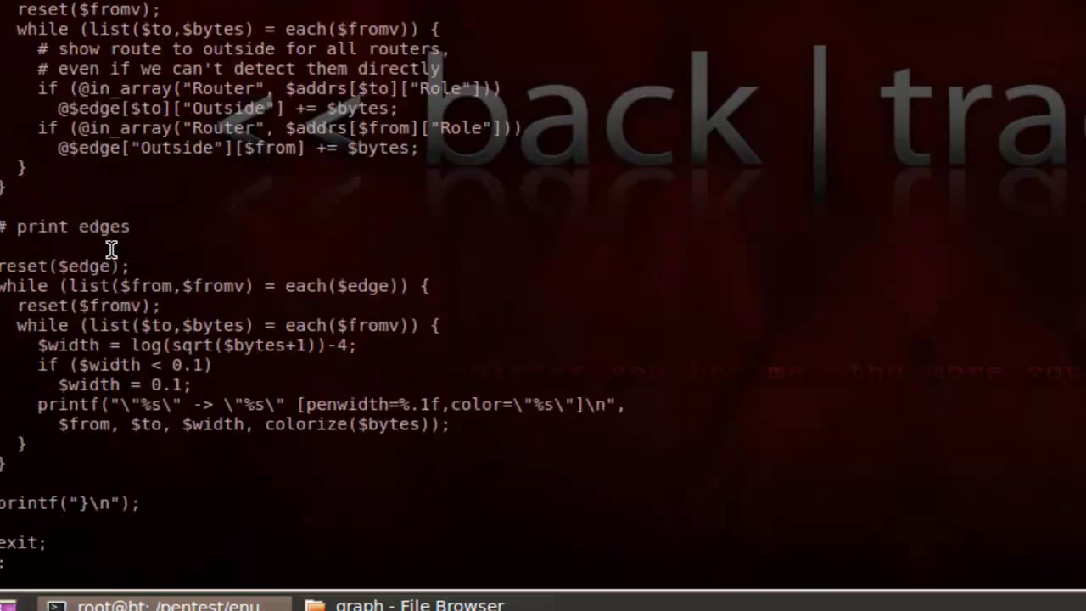
scroll(119, 292, "up", 20)
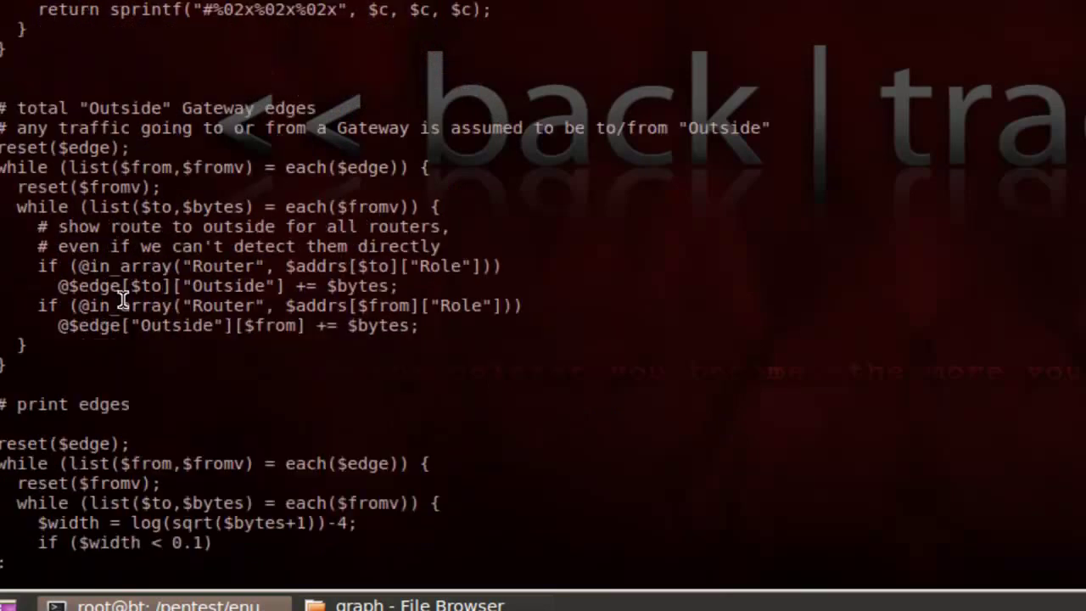
scroll(119, 291, "up", 20)
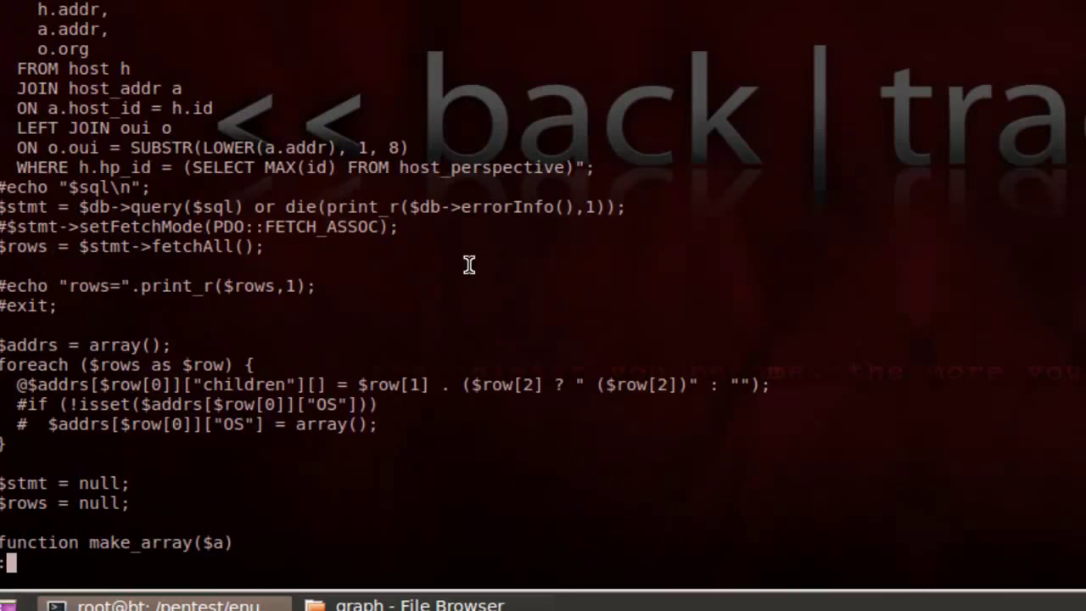
key("q")
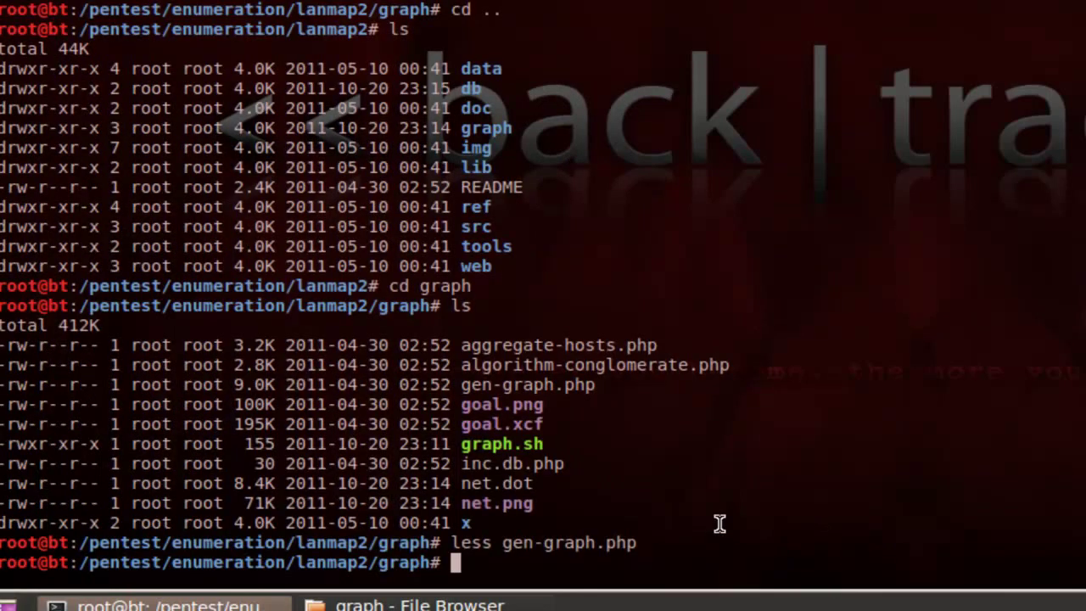